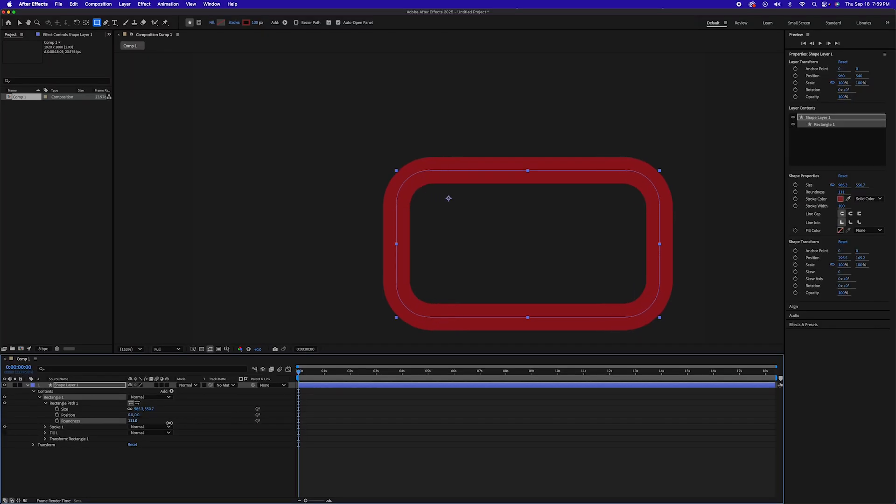
Set Rectangle 1's roundness to 135 and draw a second rectangle about 715 by 610 px overlapping its upper-left corner.
{"action": "left_click_drag", "start_coordinate": [169, 423], "coordinate": [178, 426]}
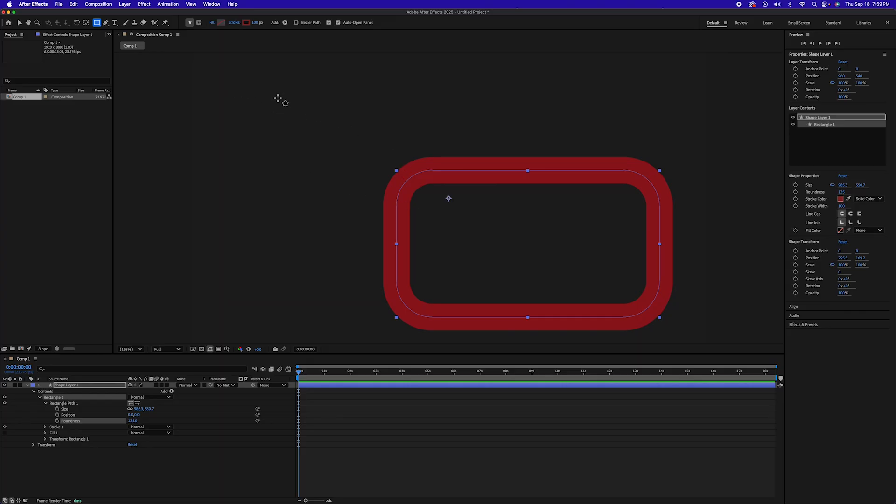
{"action": "left_click_drag", "start_coordinate": [272, 81], "coordinate": [463, 244]}
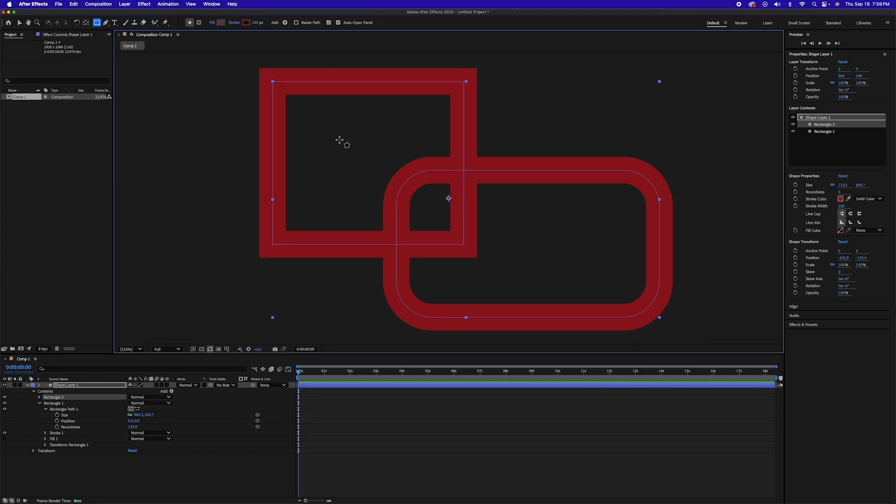
Draw a closed triangle pointing right with the Pen tool inside the square-cornered rectangle.
{"action": "key", "text": "g"}
{"action": "left_click", "coordinate": [325, 119]}
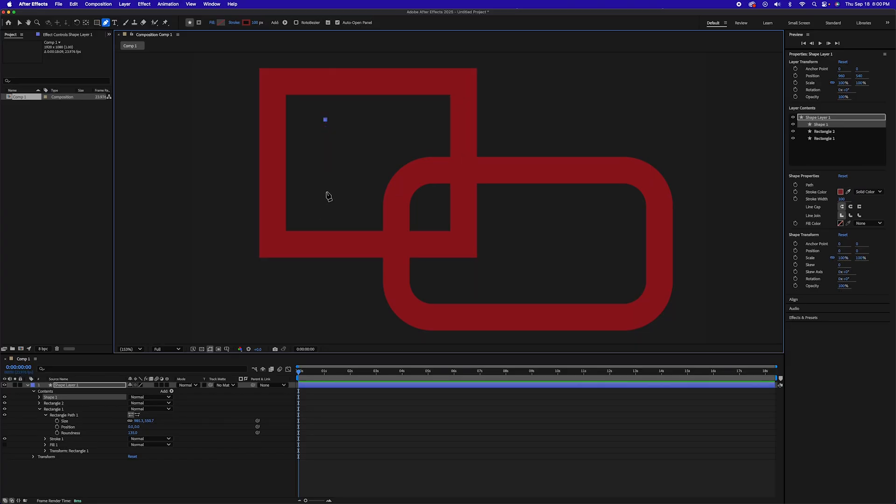
{"action": "left_click", "coordinate": [396, 152]}
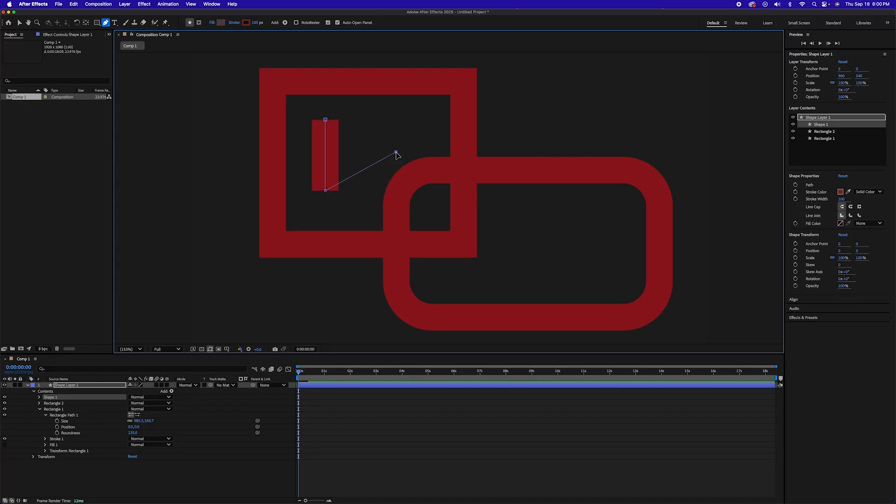
{"action": "left_click", "coordinate": [325, 119]}
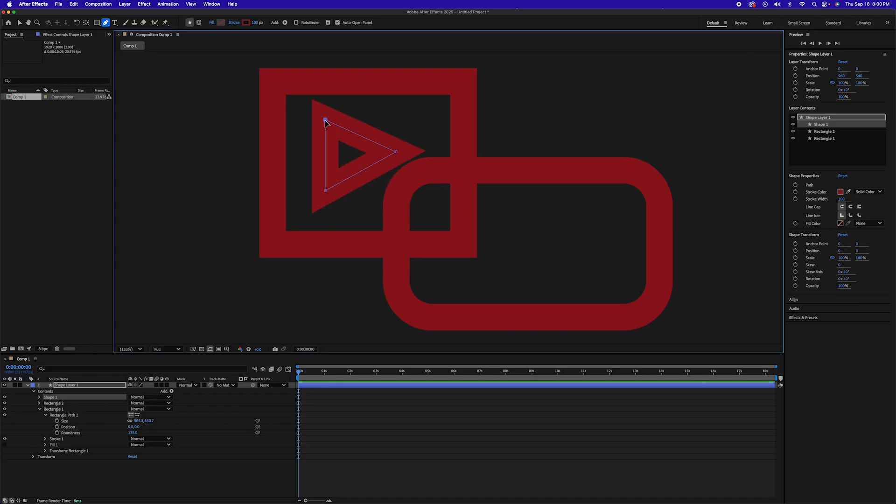
Draw two crossing straight strokes as an X inside the rounded rectangle and extend the second stroke at both ends.
{"action": "left_click", "coordinate": [543, 201]}
{"action": "left_click", "coordinate": [613, 283]}
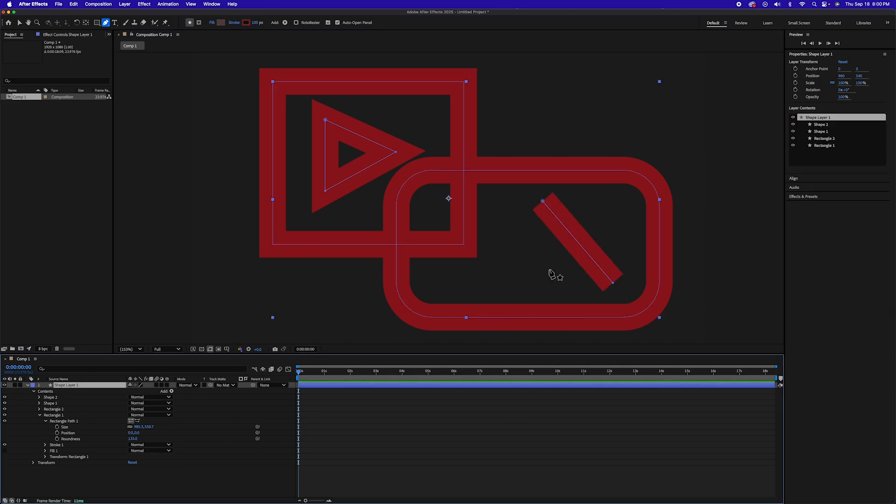
{"action": "left_click", "coordinate": [607, 214]}
{"action": "left_click", "coordinate": [550, 269]}
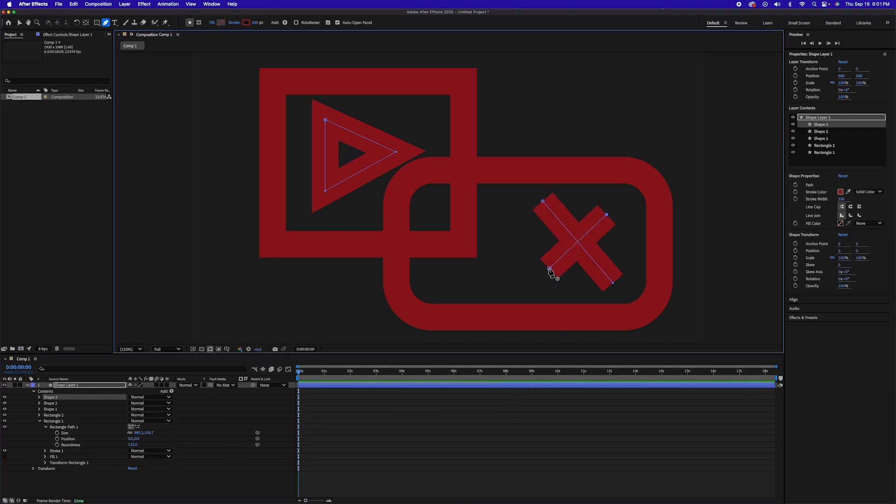
{"action": "key", "text": "v"}
{"action": "mouse_move", "coordinate": [549, 269]}
{"action": "left_mouse_down"}
{"action": "mouse_move", "coordinate": [536, 270]}
{"action": "mouse_move", "coordinate": [539, 278]}
{"action": "left_mouse_up"}
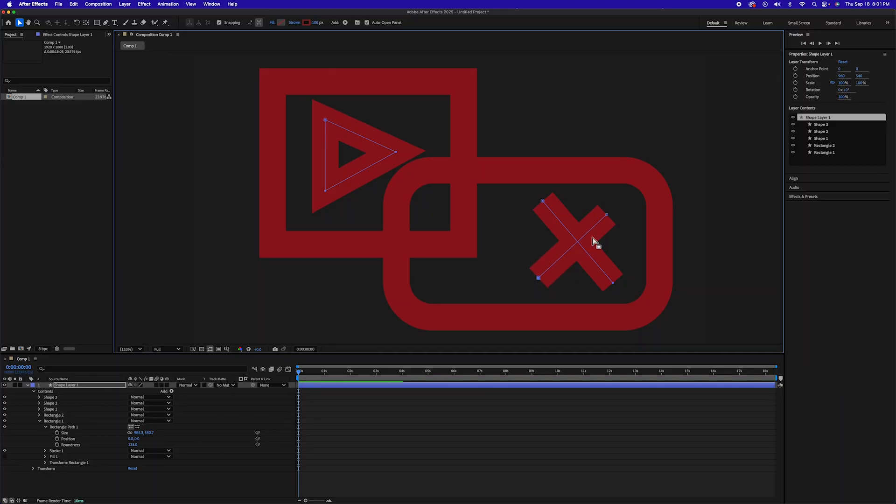
{"action": "left_click_drag", "start_coordinate": [606, 215], "coordinate": [618, 205]}
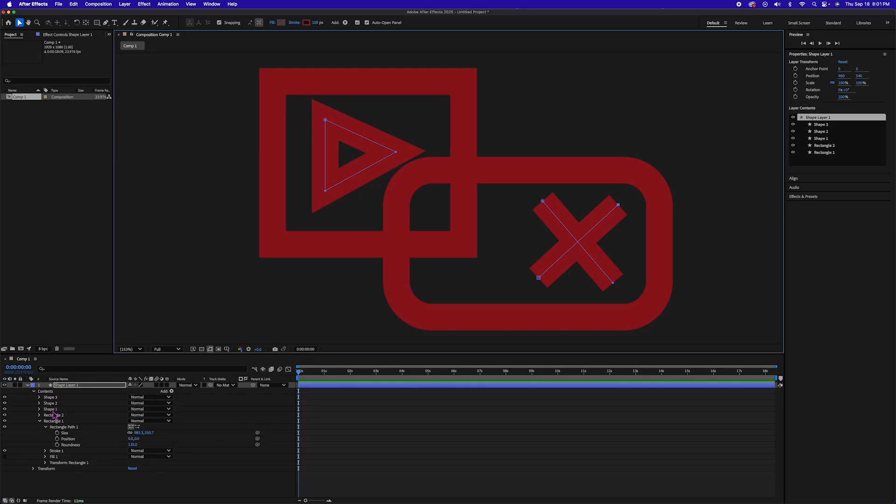
Add an empty group to the shape layer's contents and move all three shapes and both rectangles into it.
{"action": "left_click", "coordinate": [49, 392]}
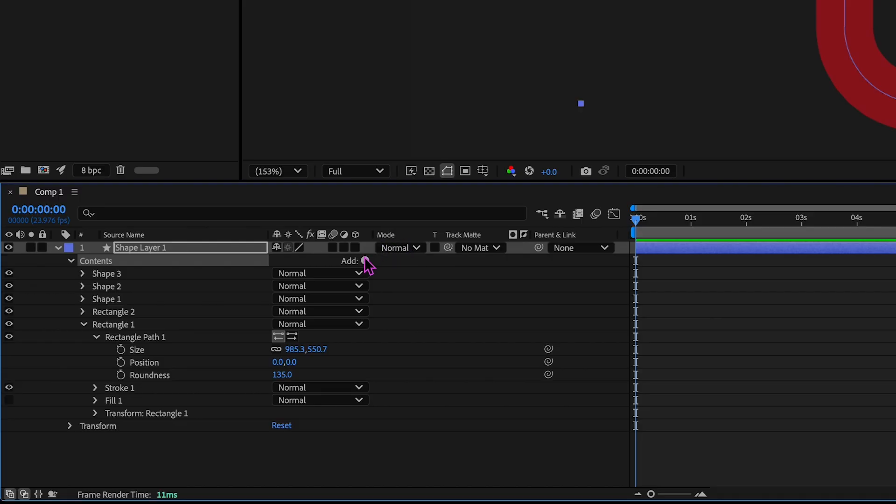
{"action": "left_click", "coordinate": [171, 392]}
{"action": "left_click", "coordinate": [366, 167]}
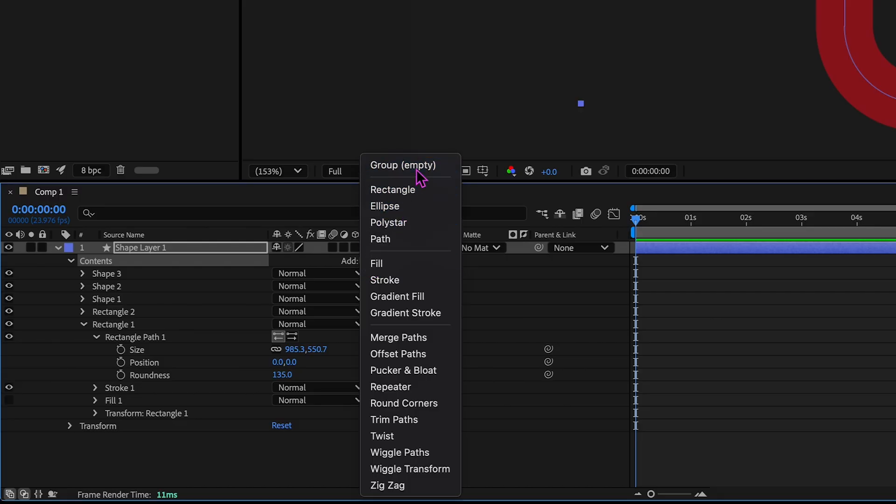
{"action": "left_click", "coordinate": [158, 275]}
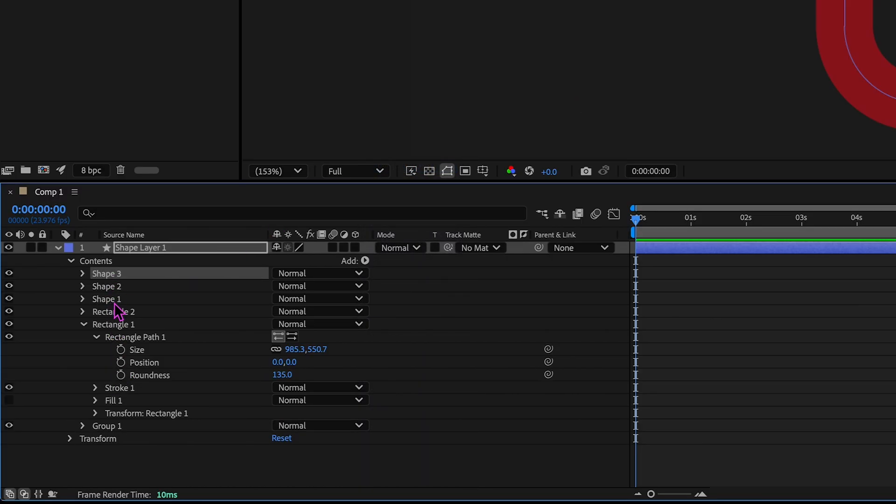
{"action": "left_click", "coordinate": [109, 325], "text": "shift"}
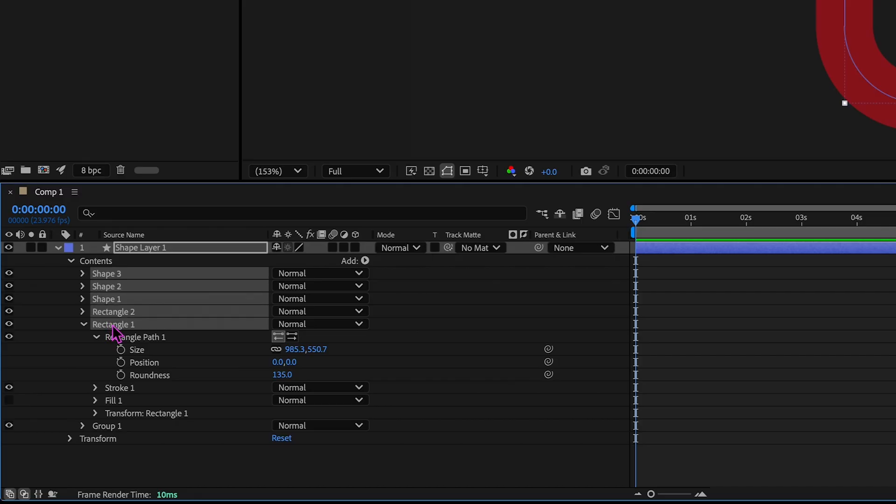
{"action": "left_click_drag", "start_coordinate": [112, 331], "coordinate": [111, 437]}
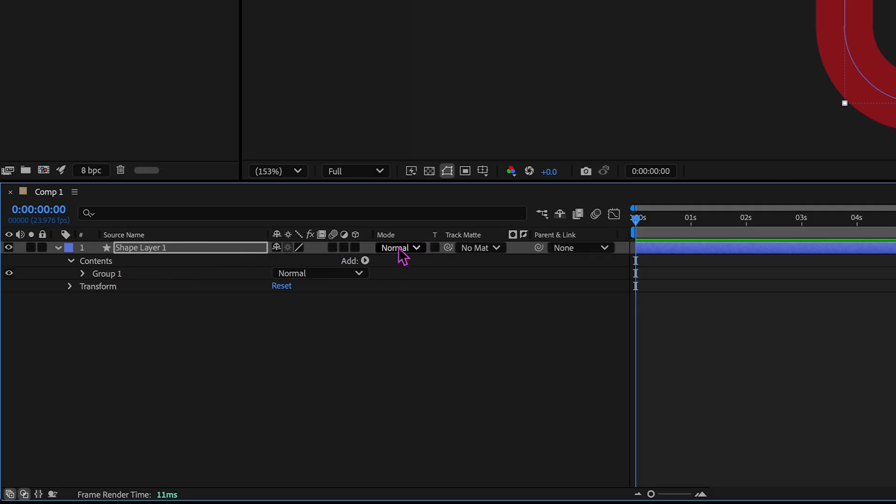
Make Shape Layer 1 a 3D layer and set the composition's 3D renderer to Cinema 4D.
{"action": "left_click", "coordinate": [355, 248]}
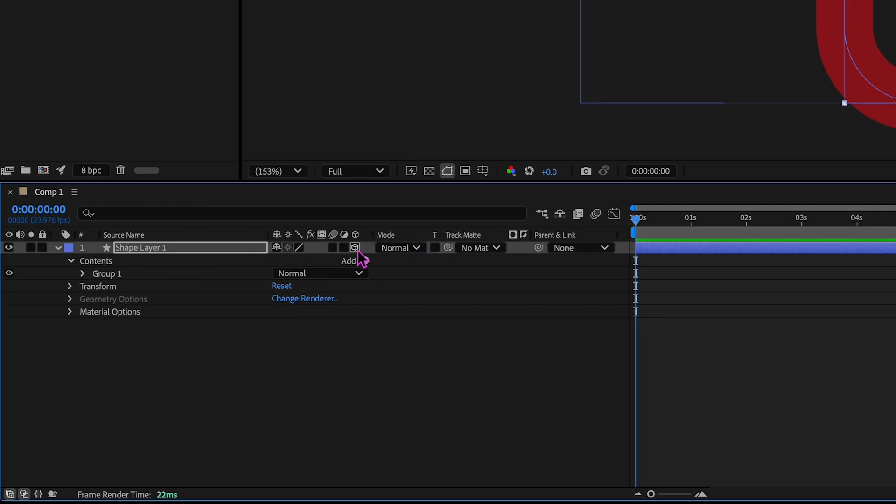
{"action": "left_click", "coordinate": [530, 174]}
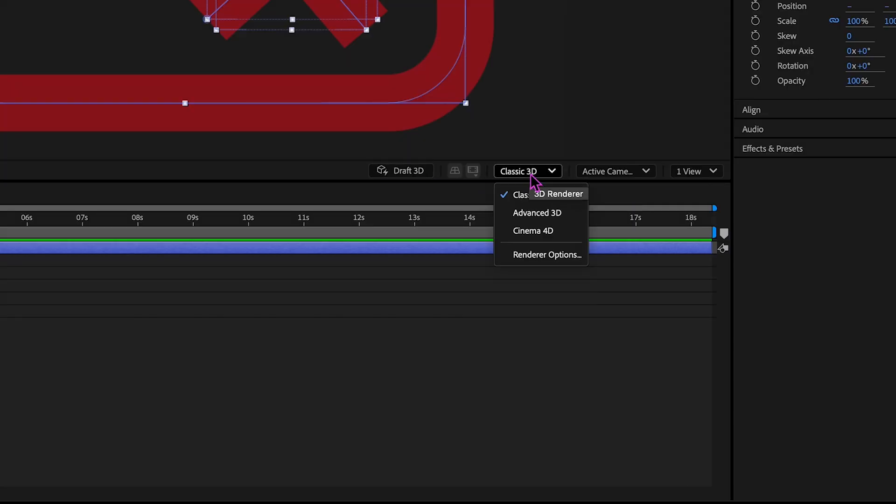
{"action": "left_click", "coordinate": [526, 230]}
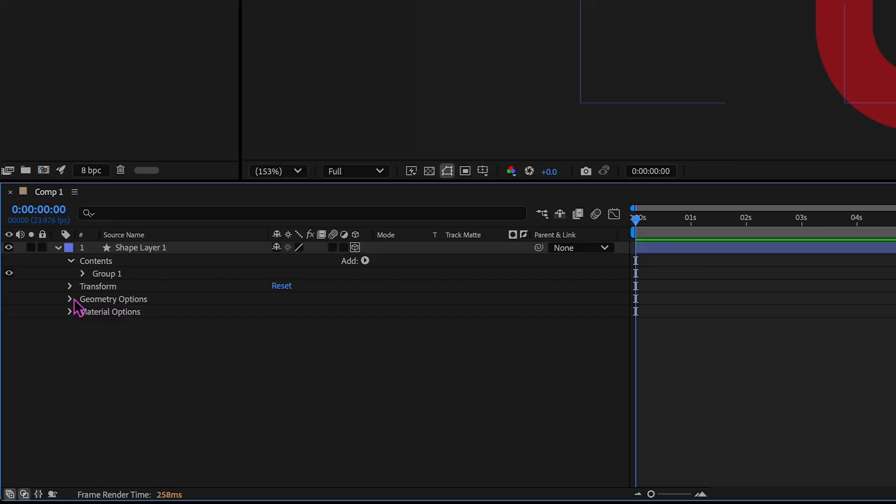
Set the shape layer's extrusion depth to 149 and its Y orientation to 36°.
{"action": "left_click", "coordinate": [70, 298]}
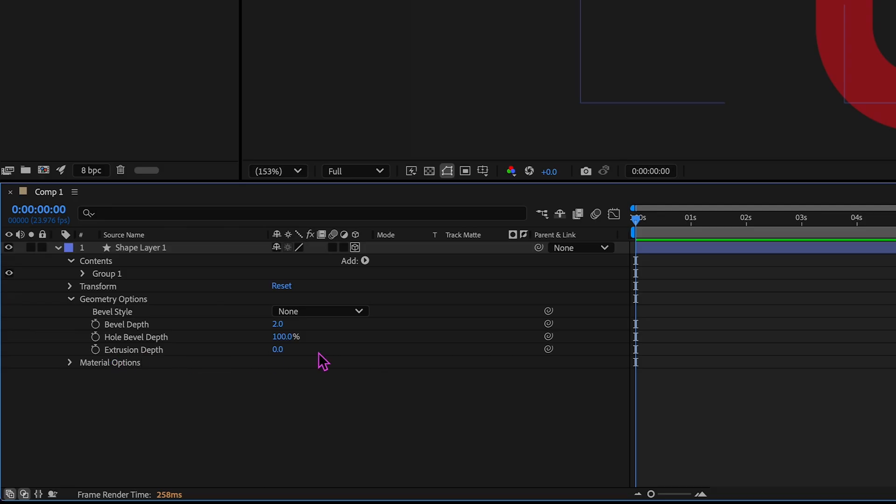
{"action": "left_click_drag", "start_coordinate": [278, 354], "coordinate": [387, 352]}
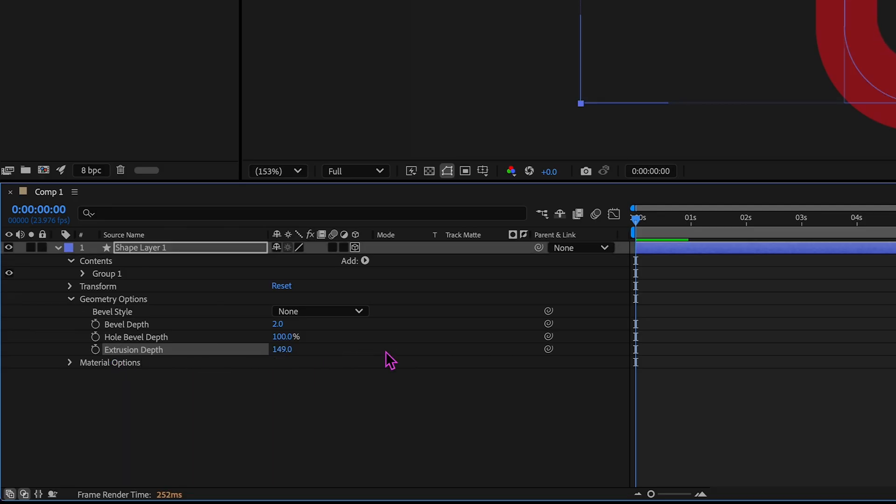
{"action": "left_click", "coordinate": [200, 251]}
{"action": "key", "text": "r"}
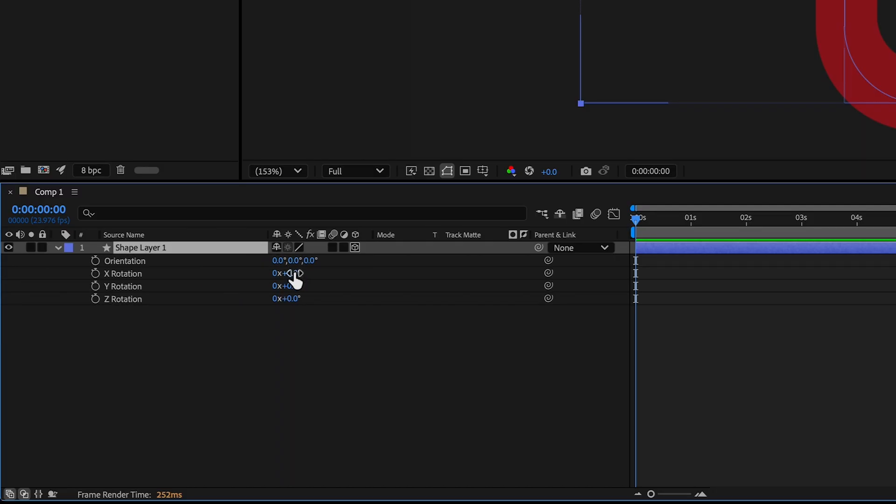
{"action": "left_click_drag", "start_coordinate": [295, 260], "coordinate": [333, 263]}
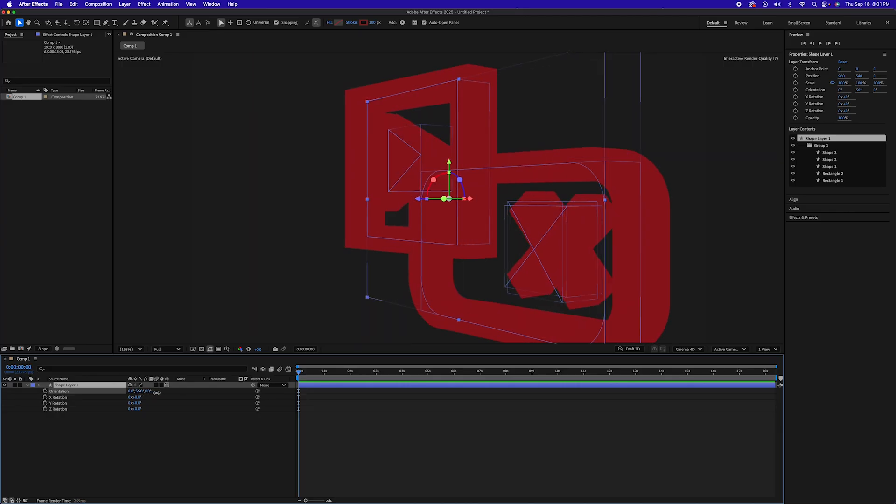
{"action": "left_click_drag", "start_coordinate": [156, 392], "coordinate": [149, 392]}
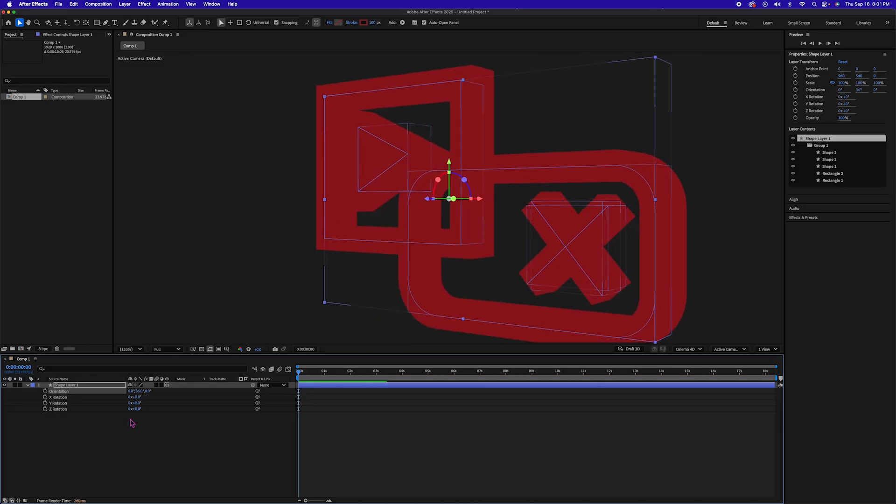
Increase the shape layer's extrusion depth to 320 in its geometry options.
{"action": "left_click", "coordinate": [26, 386]}
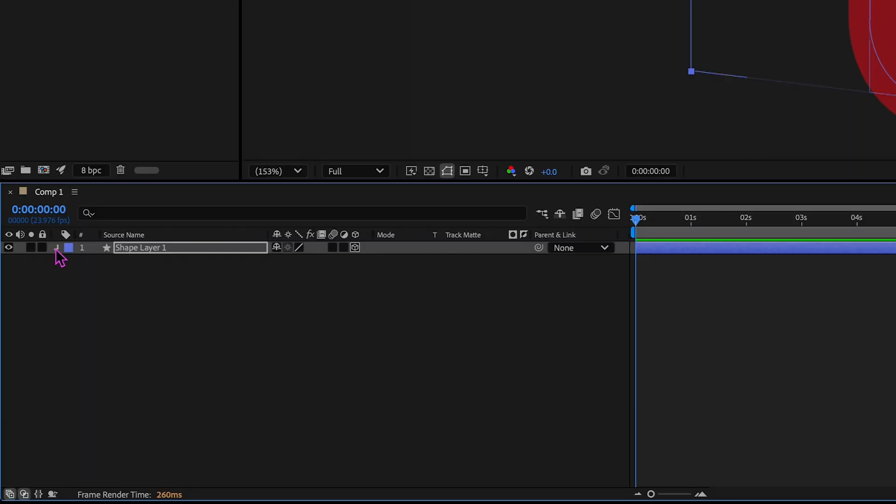
{"action": "left_click", "coordinate": [26, 385]}
{"action": "left_click", "coordinate": [71, 389]}
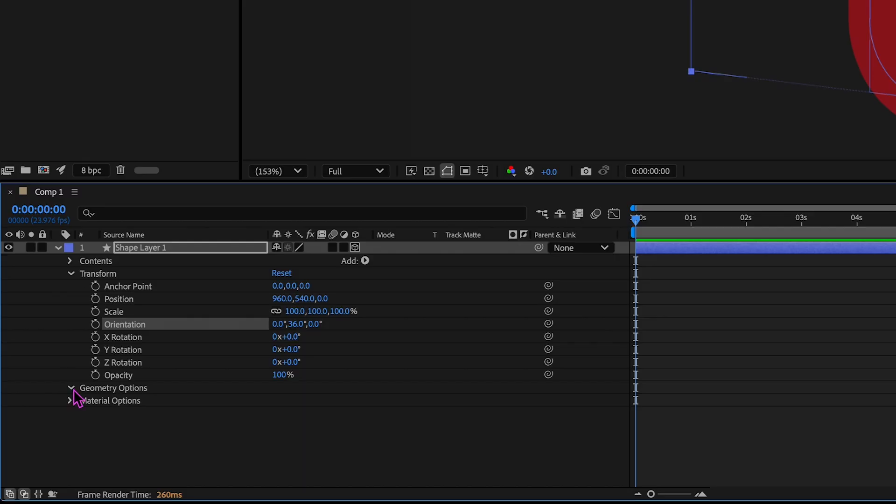
{"action": "left_click_drag", "start_coordinate": [282, 441], "coordinate": [408, 436]}
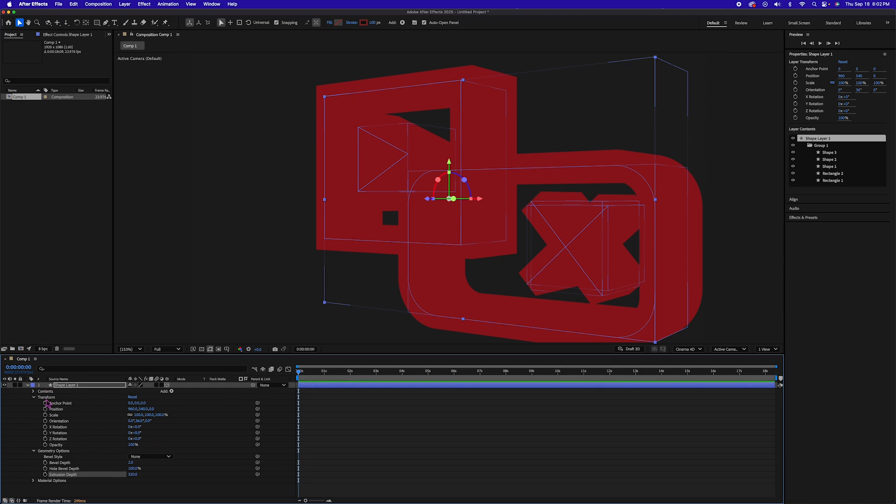
Add a side color material property to Group 1 of the shape layer.
{"action": "left_click", "coordinate": [33, 391]}
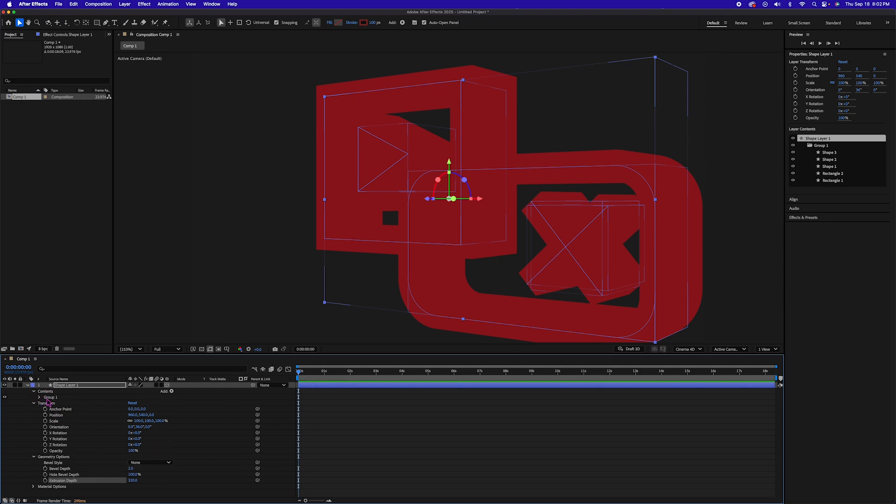
{"action": "left_click", "coordinate": [49, 397]}
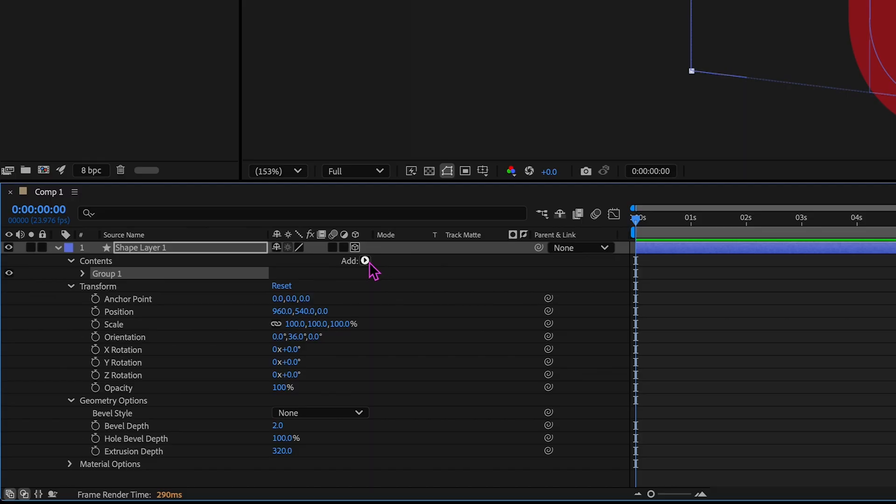
{"action": "left_click", "coordinate": [366, 261]}
{"action": "mouse_move", "coordinate": [371, 266]}
{"action": "mouse_move", "coordinate": [472, 302]}
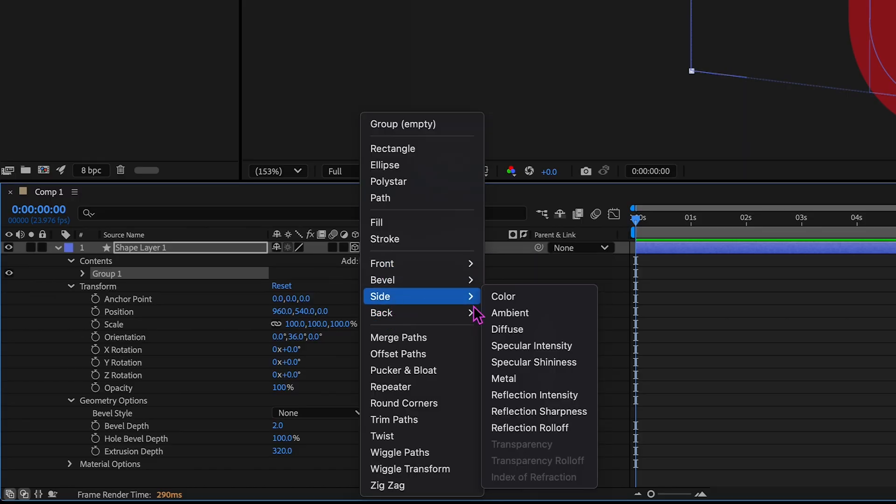
{"action": "left_click", "coordinate": [510, 302]}
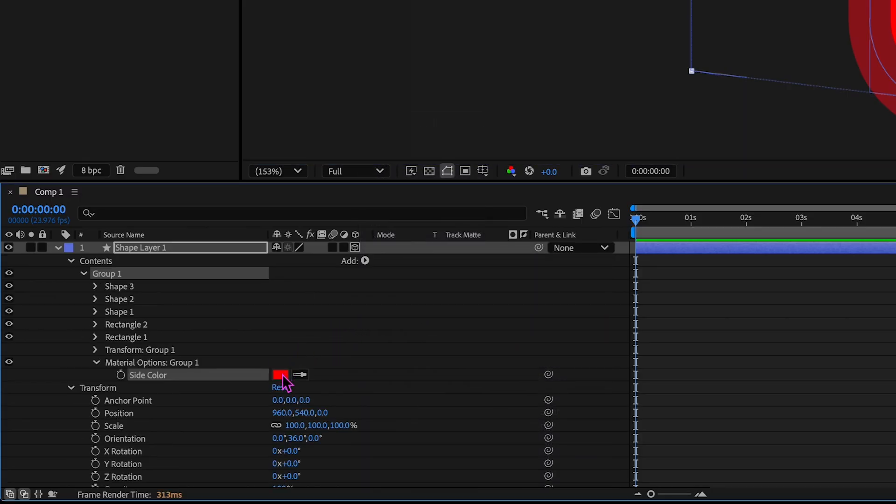
Change Group 1's side color to golden yellow and deselect the layer.
{"action": "left_click", "coordinate": [282, 377]}
{"action": "left_click", "coordinate": [290, 251]}
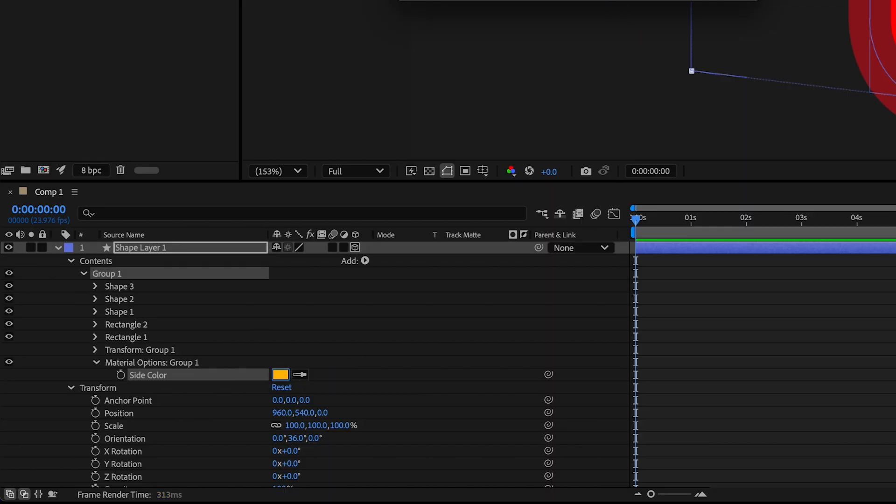
{"action": "left_click", "coordinate": [342, 177]}
{"action": "left_click", "coordinate": [200, 419]}
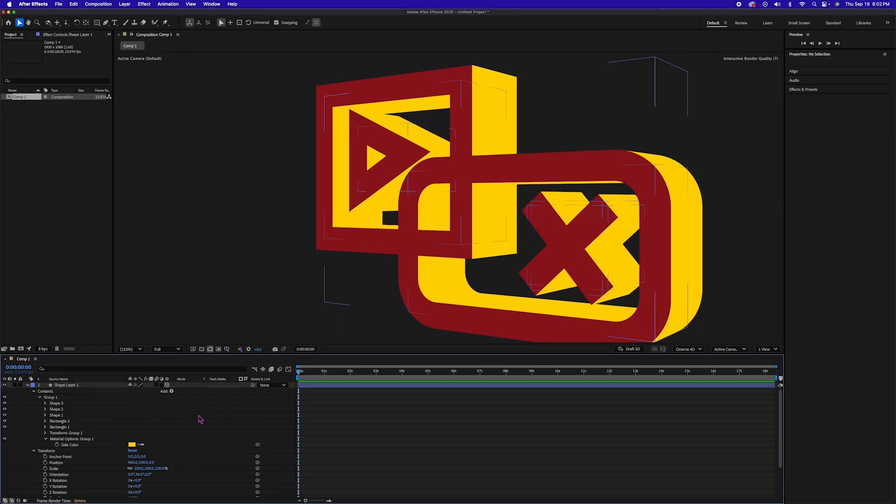
Add Trim Paths to Group 1 and expand its properties.
{"action": "left_click", "coordinate": [55, 399]}
{"action": "left_click", "coordinate": [171, 391]}
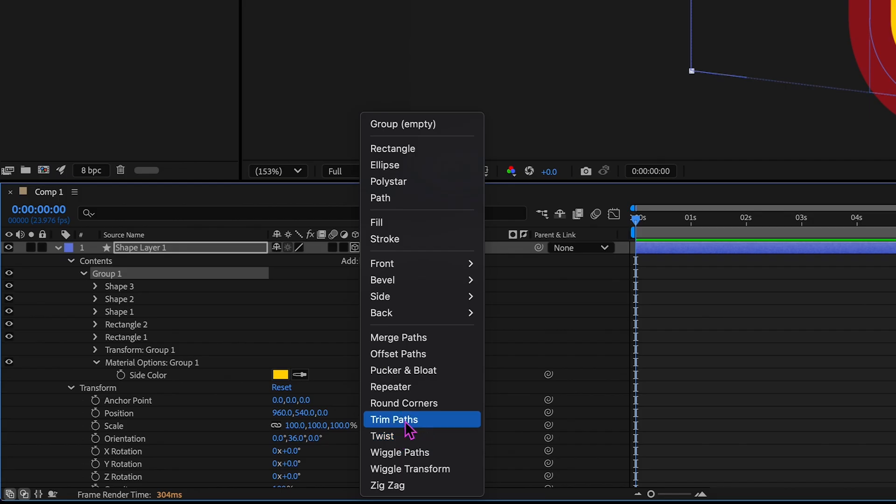
{"action": "left_click", "coordinate": [192, 472]}
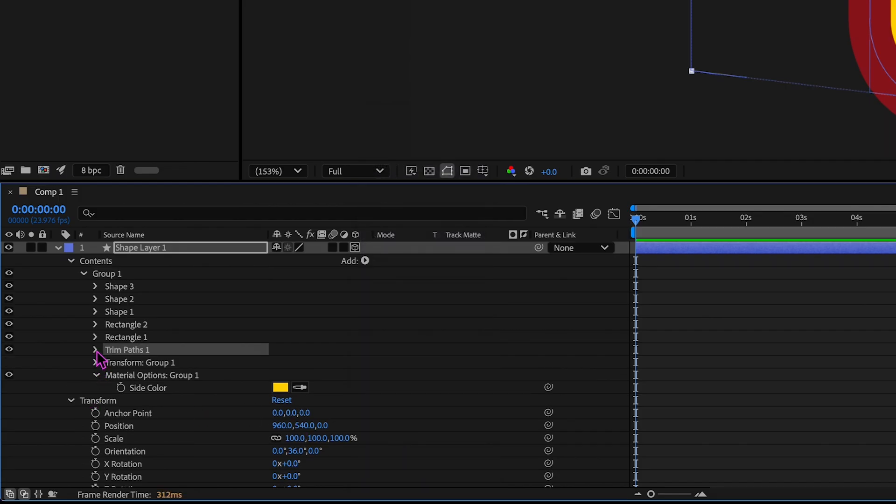
{"action": "left_click", "coordinate": [96, 350]}
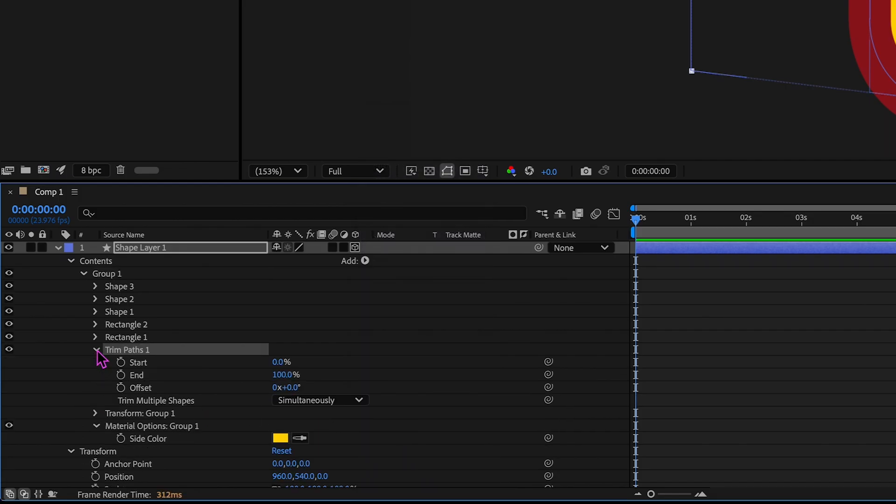
Keyframe the Trim Paths End value at 0% at the start of the composition.
{"action": "left_click", "coordinate": [120, 375]}
{"action": "left_click", "coordinate": [288, 378]}
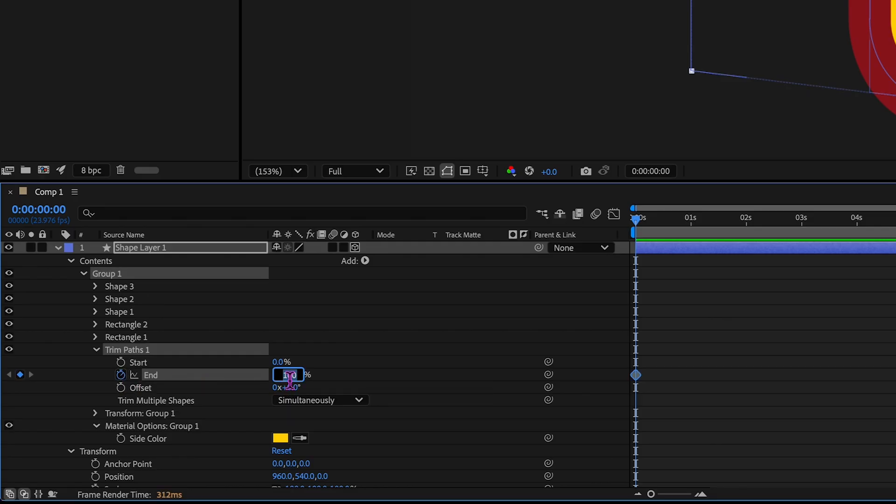
{"action": "type", "text": "0"}
{"action": "key", "text": "Return"}
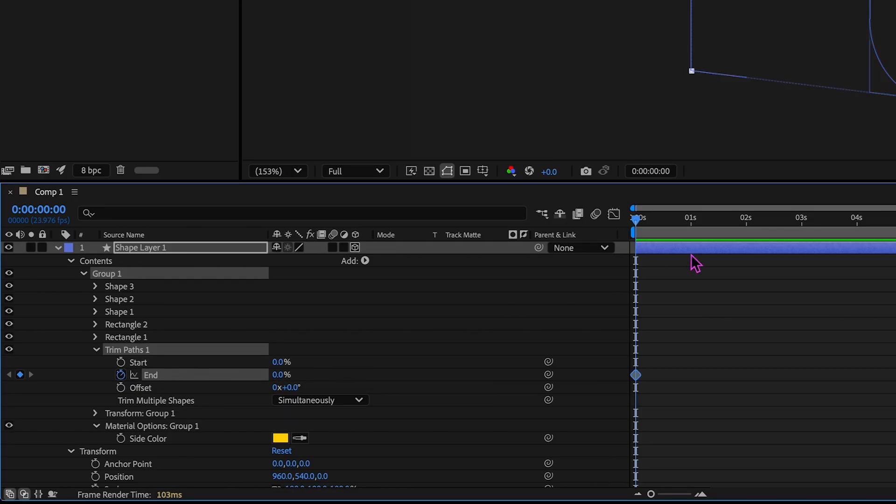
Keyframe Group 1's Trim Paths End value at 100% at 0:00:01:07.
{"action": "left_click", "coordinate": [709, 219]}
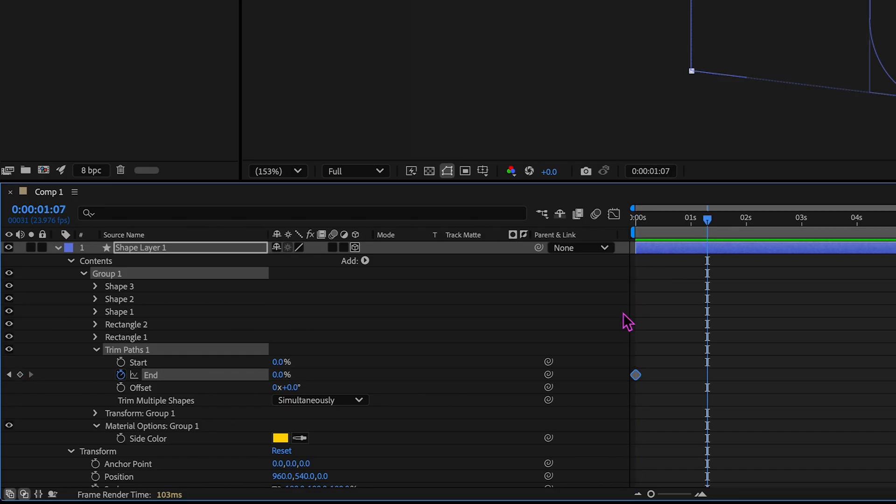
{"action": "left_click", "coordinate": [283, 376]}
{"action": "type", "text": "100"}
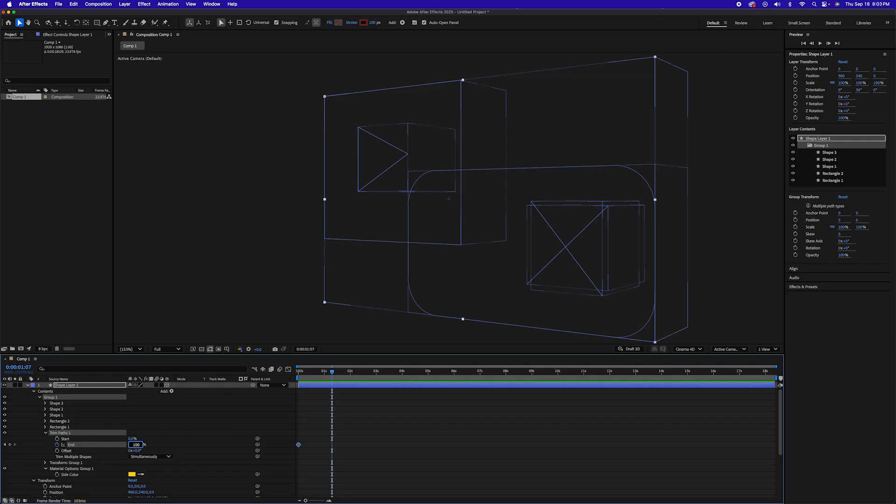
{"action": "key", "text": "Return"}
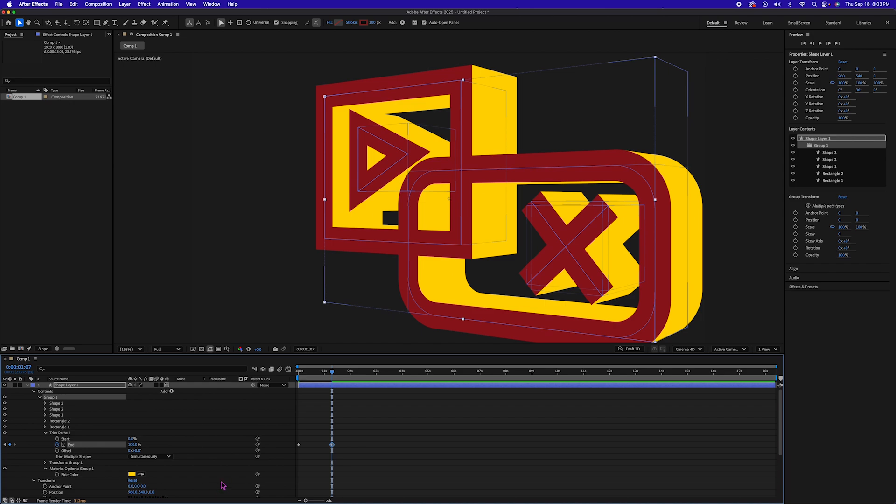
Try Trim Multiple Shapes set to Individually, preview the draw-on, and restore the option to Simultaneously.
{"action": "left_click", "coordinate": [163, 456]}
{"action": "left_click", "coordinate": [152, 471]}
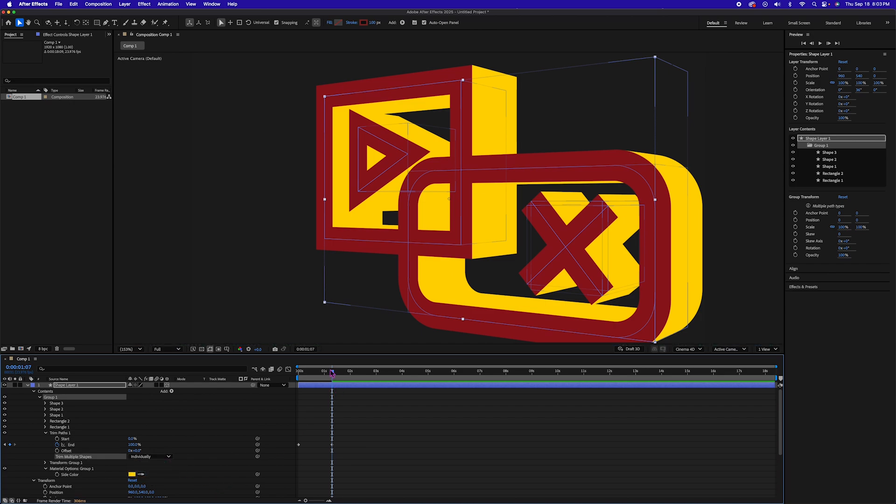
{"action": "mouse_move", "coordinate": [323, 374]}
{"action": "left_mouse_down"}
{"action": "mouse_move", "coordinate": [306, 373]}
{"action": "mouse_move", "coordinate": [326, 376]}
{"action": "left_mouse_up"}
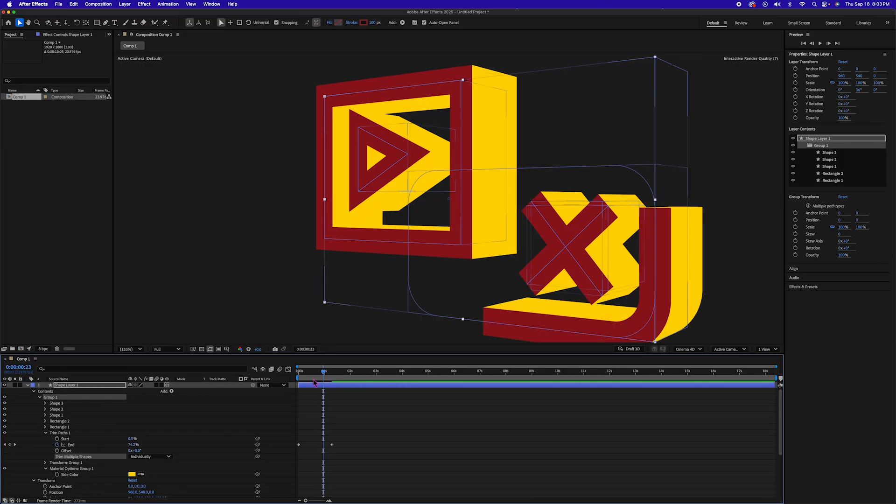
{"action": "left_click", "coordinate": [149, 457]}
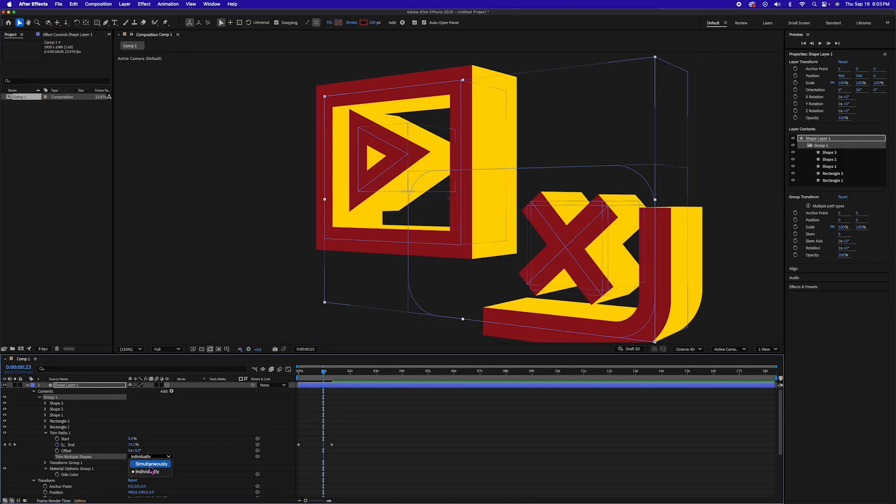
{"action": "left_click", "coordinate": [140, 463]}
Show Shape Layer 1's rotation properties and keyframe its existing Orientation at 0:00:01:13.
{"action": "mouse_move", "coordinate": [324, 374]}
{"action": "left_mouse_down"}
{"action": "mouse_move", "coordinate": [299, 375]}
{"action": "mouse_move", "coordinate": [340, 378]}
{"action": "left_mouse_up"}
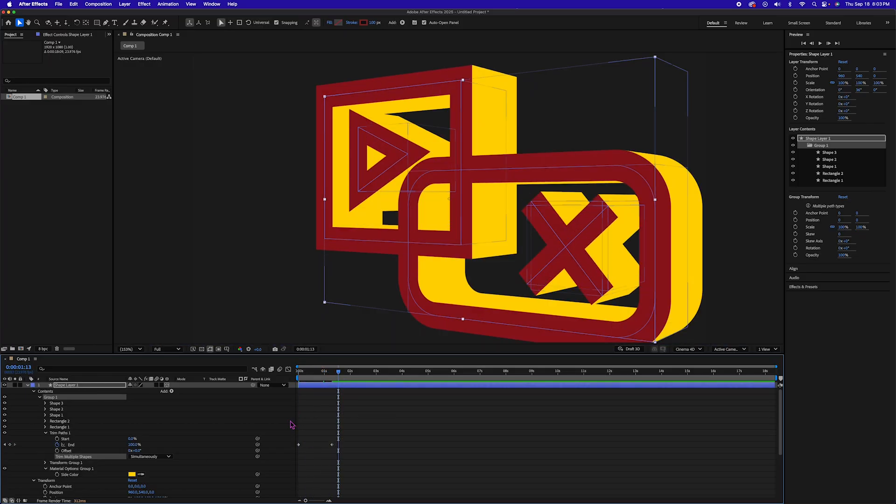
{"action": "left_click", "coordinate": [63, 385]}
{"action": "key", "text": "r"}
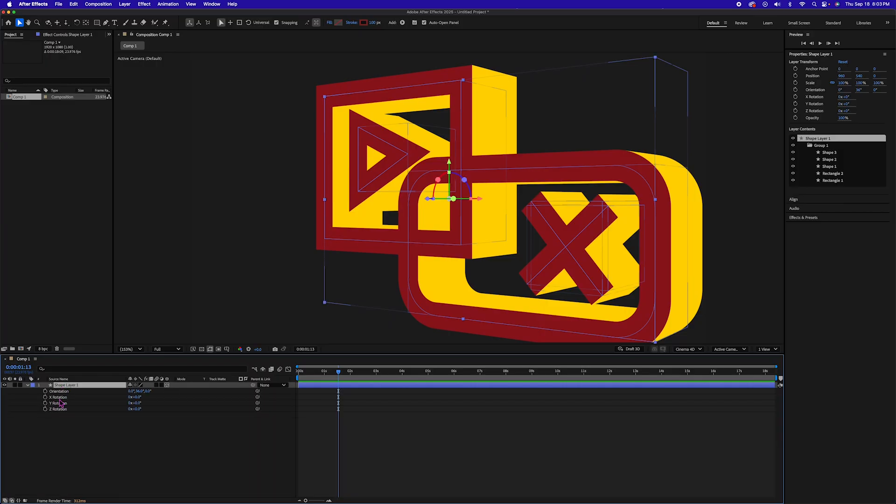
{"action": "left_click", "coordinate": [44, 391]}
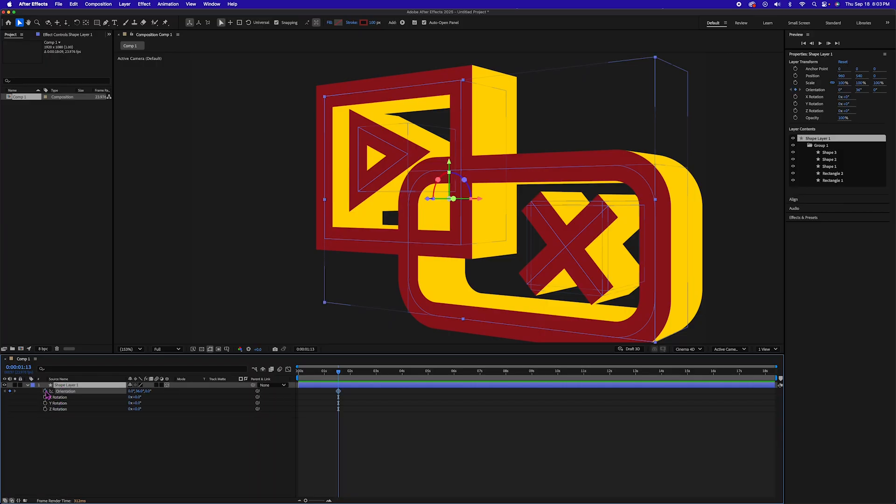
{"action": "left_click", "coordinate": [338, 396]}
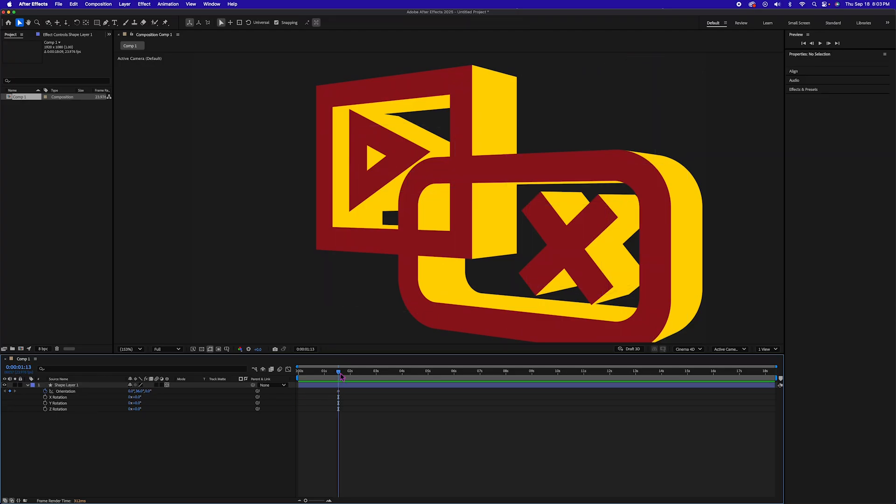
Keyframe Shape Layer 1's Orientation at about 21°, 347°, 0° at the start of the composition and preview the rotation.
{"action": "left_click_drag", "start_coordinate": [340, 375], "coordinate": [298, 376]}
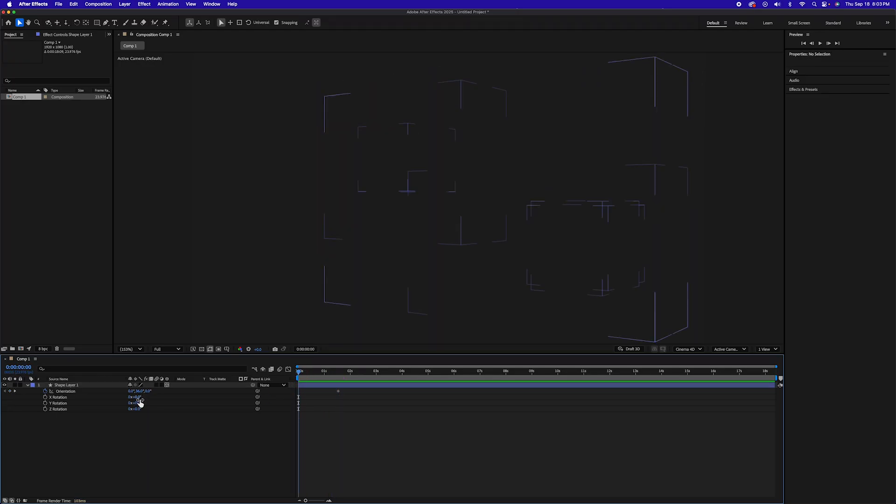
{"action": "mouse_move", "coordinate": [147, 392]}
{"action": "left_mouse_down"}
{"action": "mouse_move", "coordinate": [122, 395]}
{"action": "mouse_move", "coordinate": [136, 392]}
{"action": "left_mouse_up"}
{"action": "key", "text": "super+z"}
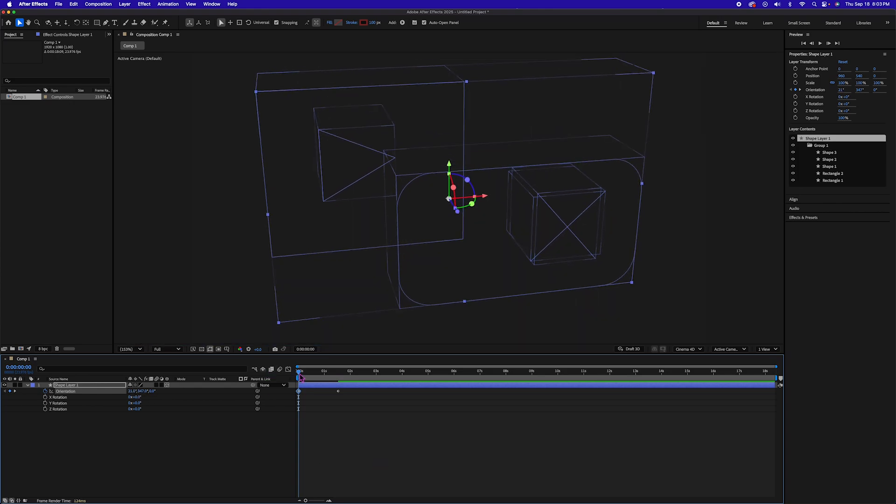
{"action": "mouse_move", "coordinate": [300, 375]}
{"action": "left_mouse_down"}
{"action": "mouse_move", "coordinate": [363, 376]}
{"action": "mouse_move", "coordinate": [305, 378]}
{"action": "left_mouse_up"}
Reveal Shape Layer 1's keyframes and apply Easy Ease to the final End and Orientation keyframes.
{"action": "key", "text": "u"}
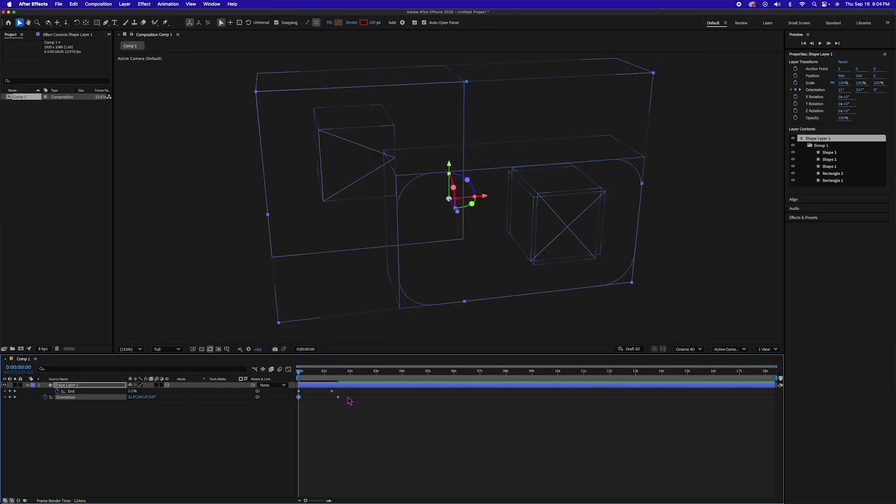
{"action": "left_click_drag", "start_coordinate": [349, 401], "coordinate": [326, 387]}
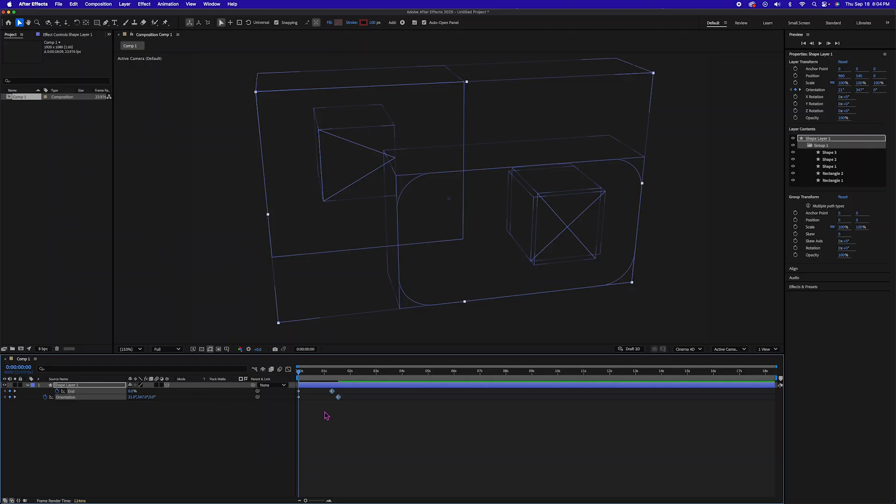
{"action": "key", "text": "F9"}
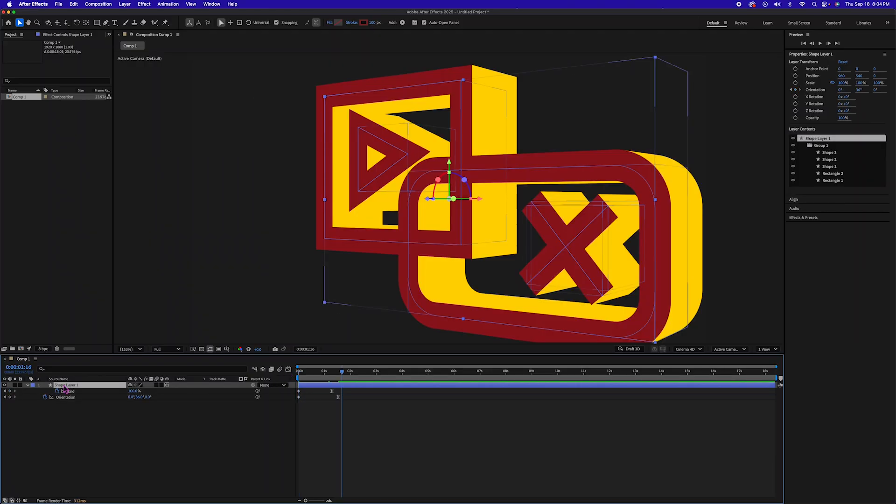
Pre-compose Shape Layer 1 into a new composition named shapes, moving all attributes into it.
{"action": "key", "text": "super+shift+c"}
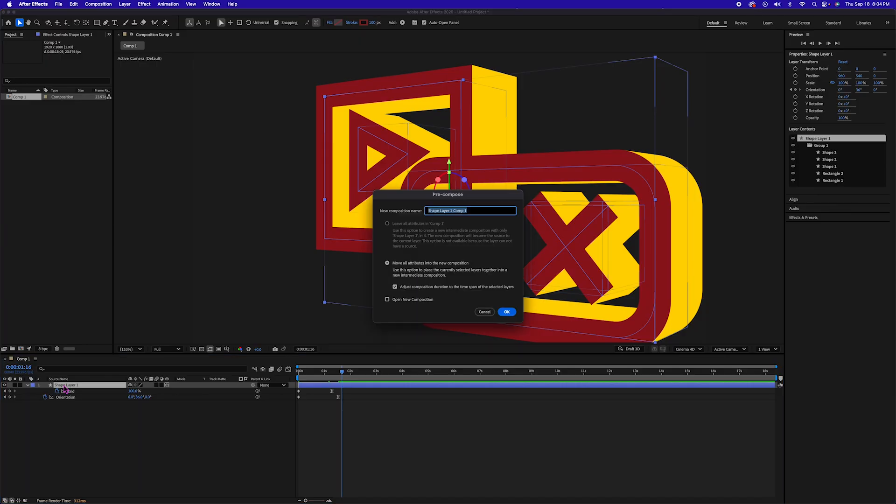
{"action": "type", "text": "shapes"}
{"action": "key", "text": "Return"}
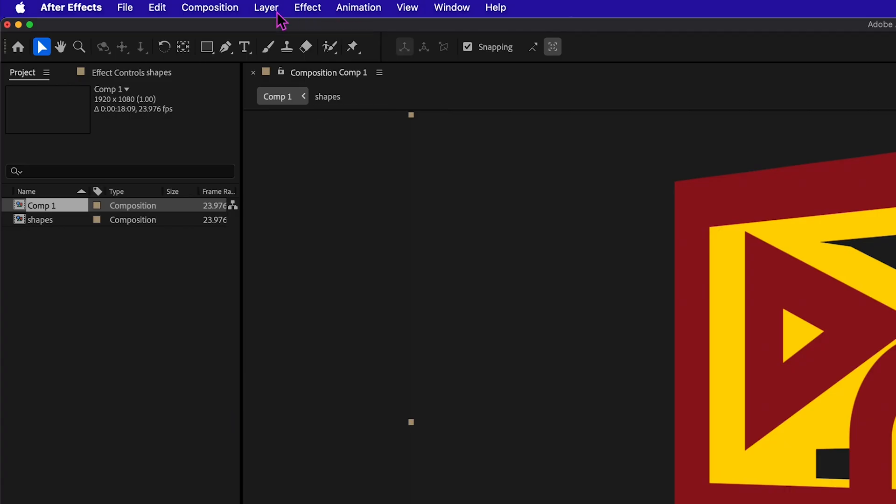
Add a Stroke layer style to the shapes layer and increase its size to about 12.1.
{"action": "left_click", "coordinate": [223, 9]}
{"action": "mouse_move", "coordinate": [261, 9]}
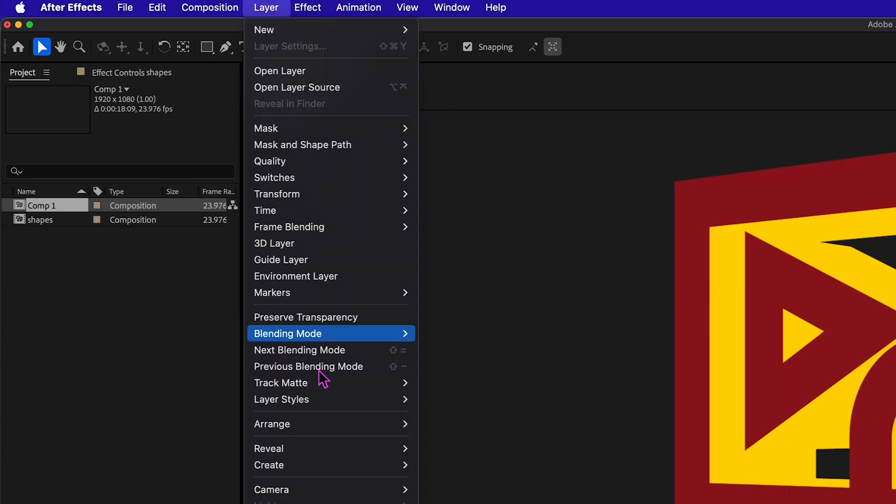
{"action": "mouse_move", "coordinate": [364, 406]}
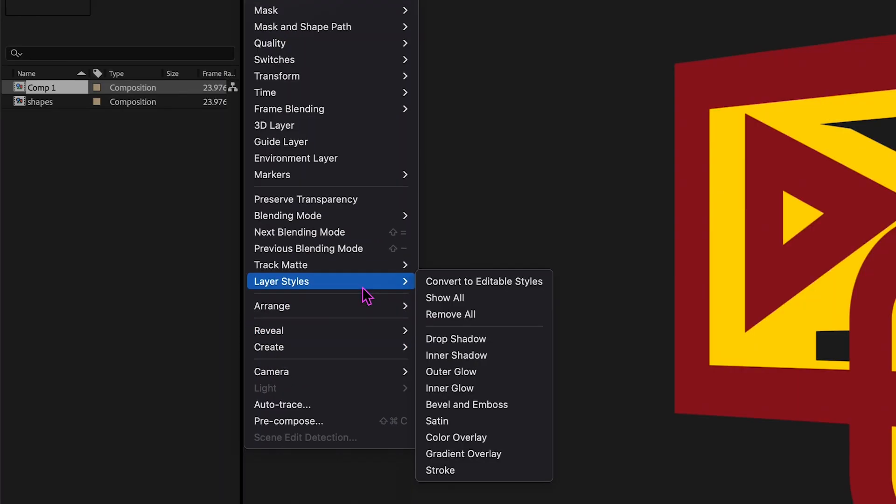
{"action": "left_click", "coordinate": [451, 470]}
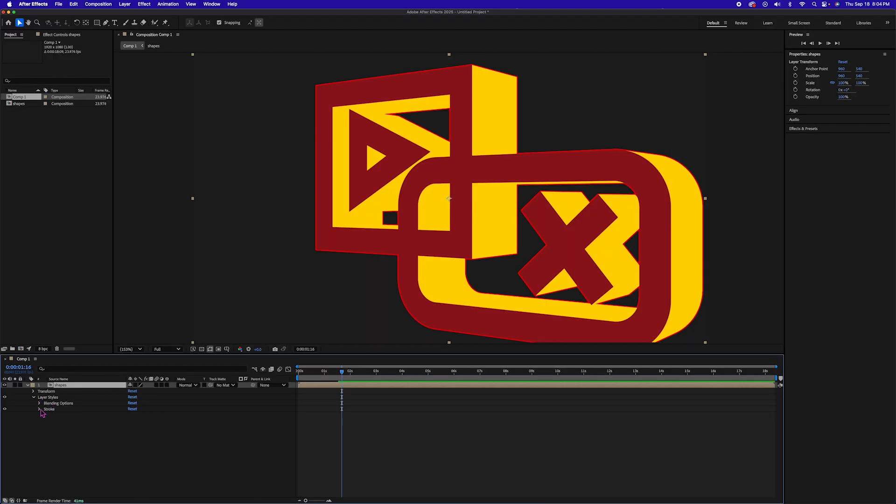
{"action": "left_click", "coordinate": [39, 409]}
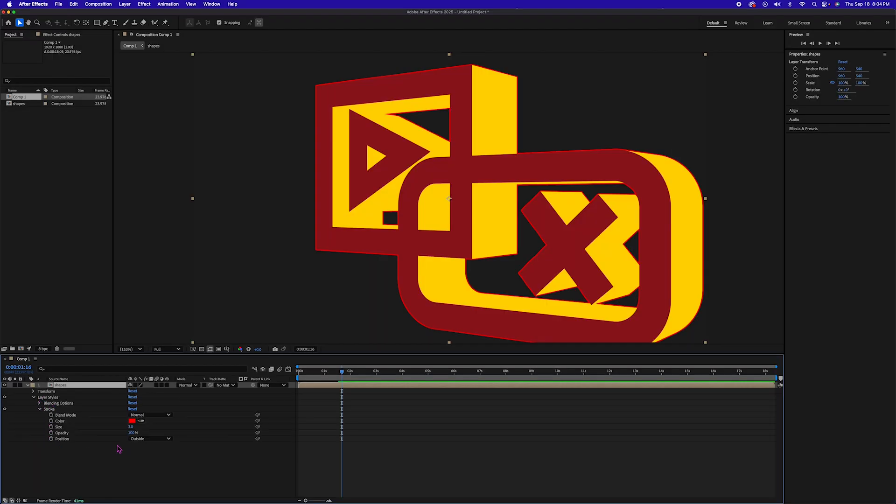
{"action": "left_click_drag", "start_coordinate": [131, 426], "coordinate": [166, 427]}
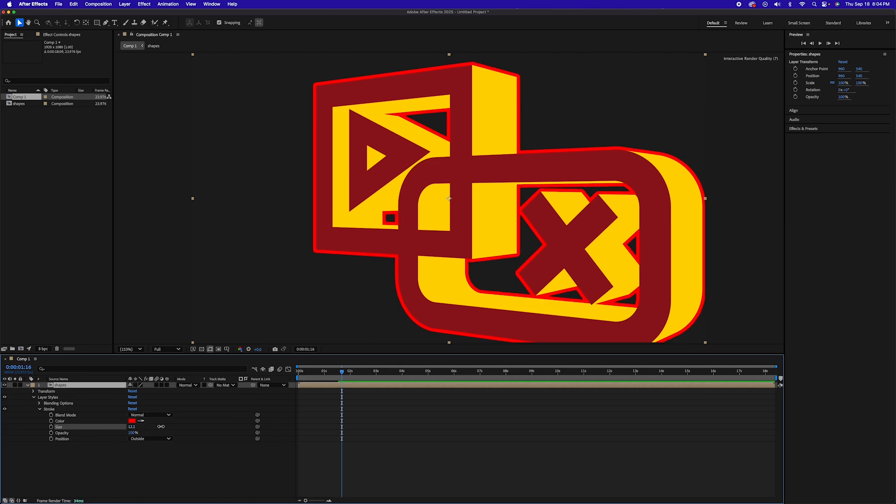
Return to the start of the composition and create a comp-sized black solid named BG.
{"action": "left_click_drag", "start_coordinate": [326, 373], "coordinate": [297, 374]}
{"action": "left_click", "coordinate": [124, 472]}
{"action": "right_click", "coordinate": [119, 472]}
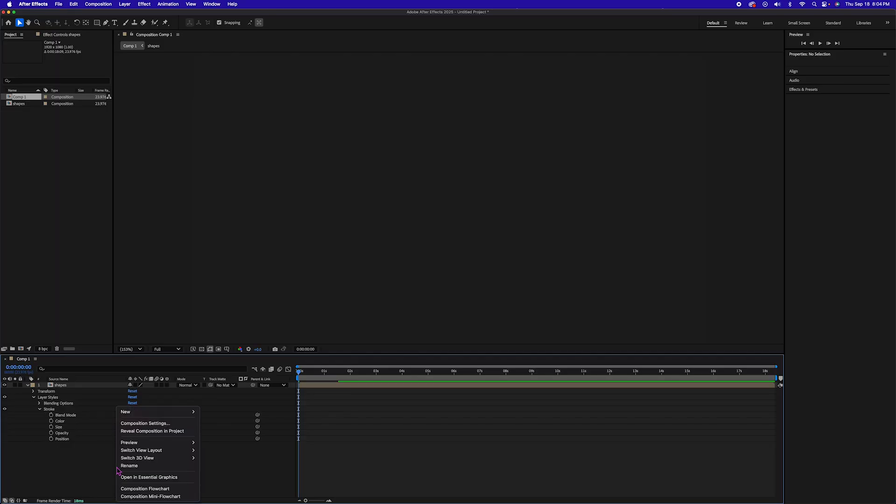
{"action": "mouse_move", "coordinate": [148, 412]}
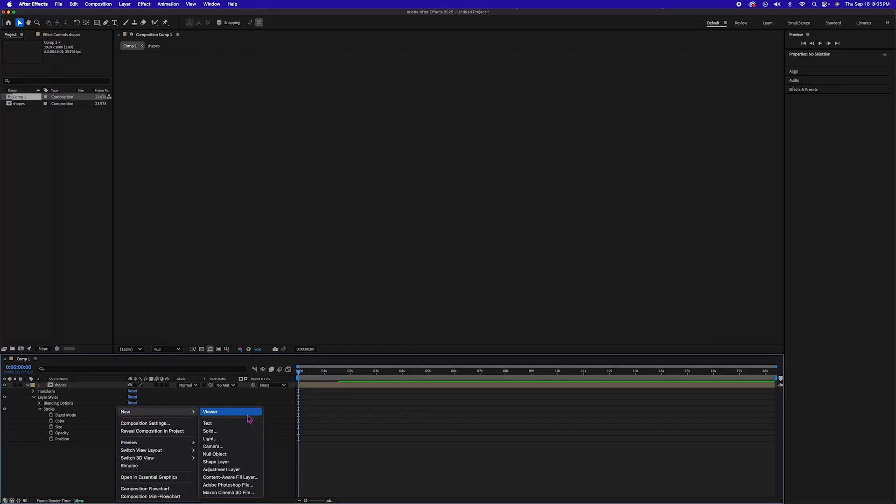
{"action": "left_click", "coordinate": [227, 431]}
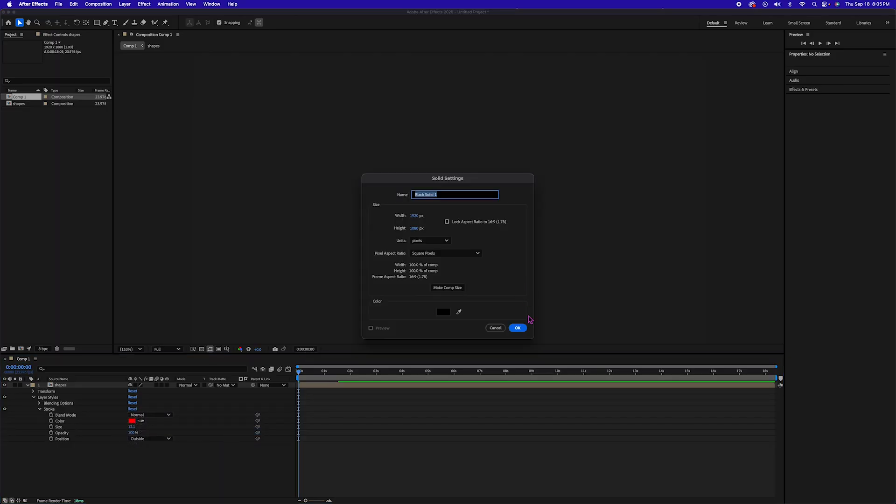
{"action": "type", "text": "BG"}
{"action": "key", "text": "Return"}
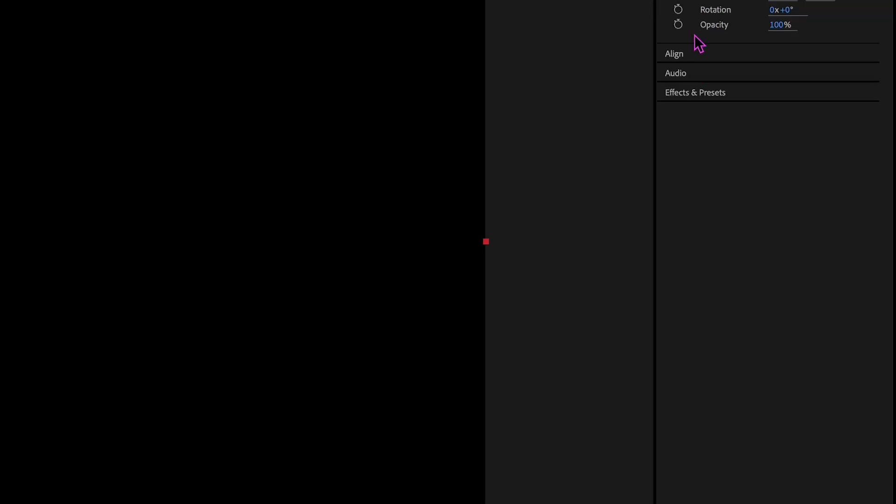
Find the Gradient Ramp effect and apply it to the BG layer, showing the composition at 100%.
{"action": "left_click", "coordinate": [683, 93]}
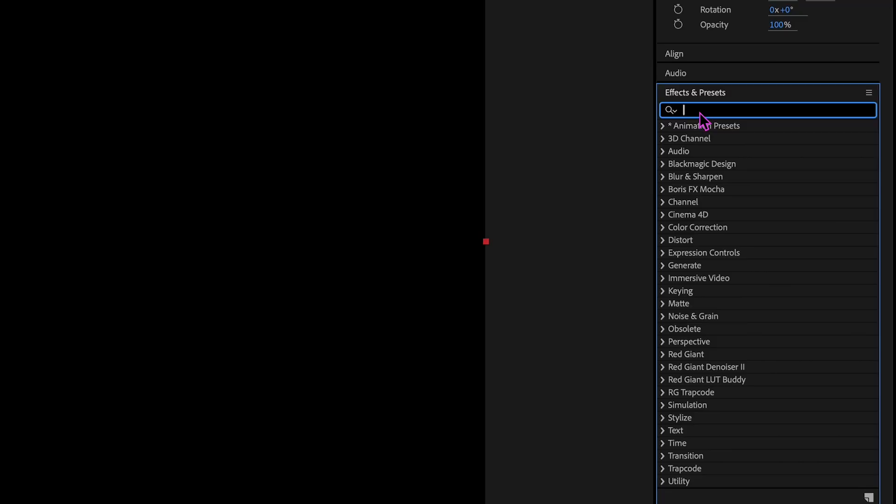
{"action": "type", "text": "ramp"}
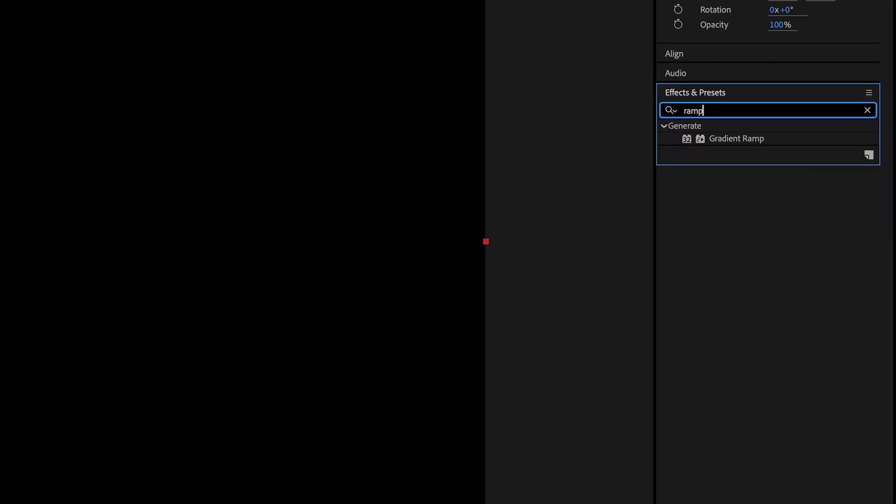
{"action": "left_click_drag", "start_coordinate": [726, 139], "coordinate": [330, 386]}
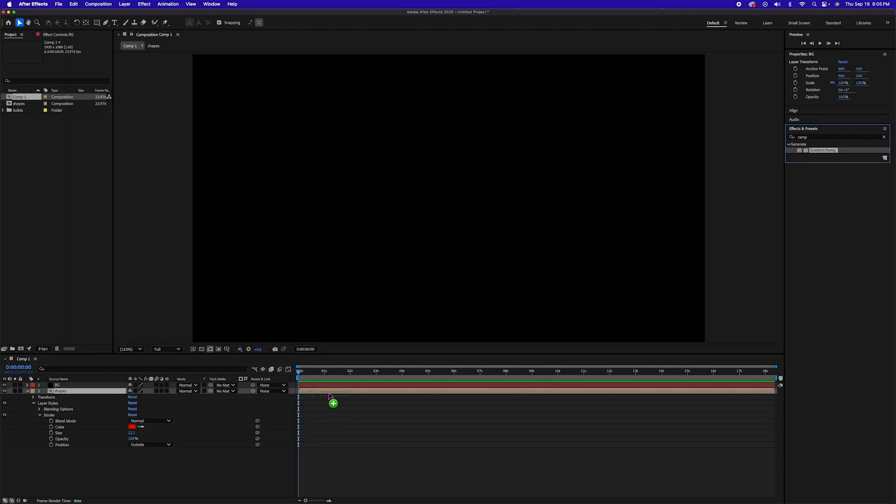
{"action": "key", "text": "slash"}
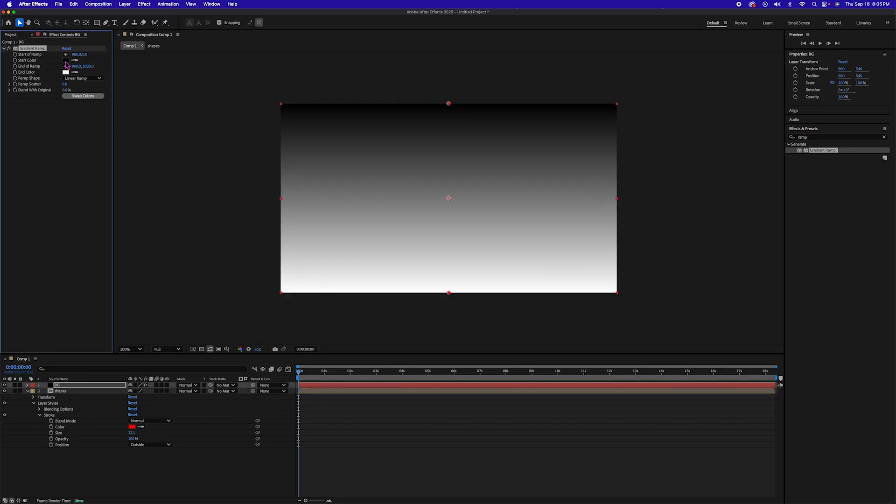
Set the Gradient Ramp's start color to medium blue, 377CAE.
{"action": "left_click", "coordinate": [65, 60]}
{"action": "left_click", "coordinate": [289, 213]}
{"action": "left_click_drag", "start_coordinate": [238, 220], "coordinate": [253, 203]}
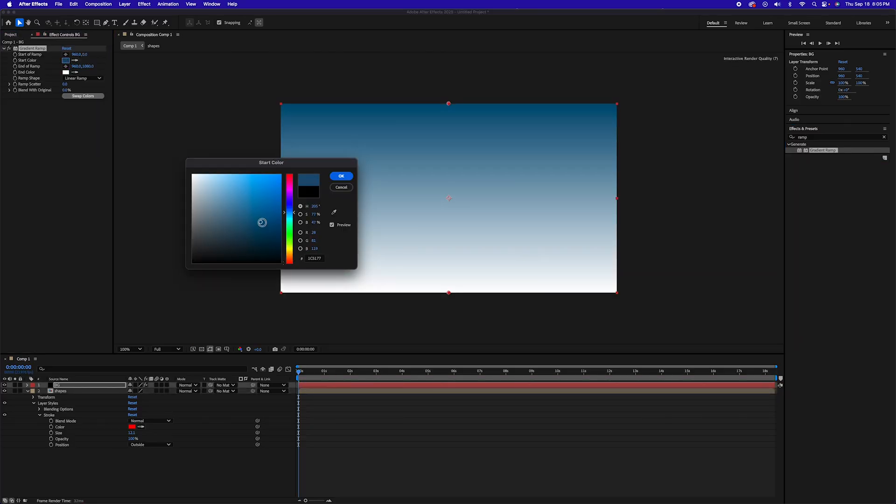
{"action": "key", "text": "Return"}
Set the Gradient Ramp's end color to a very dark navy blue.
{"action": "left_click", "coordinate": [67, 73]}
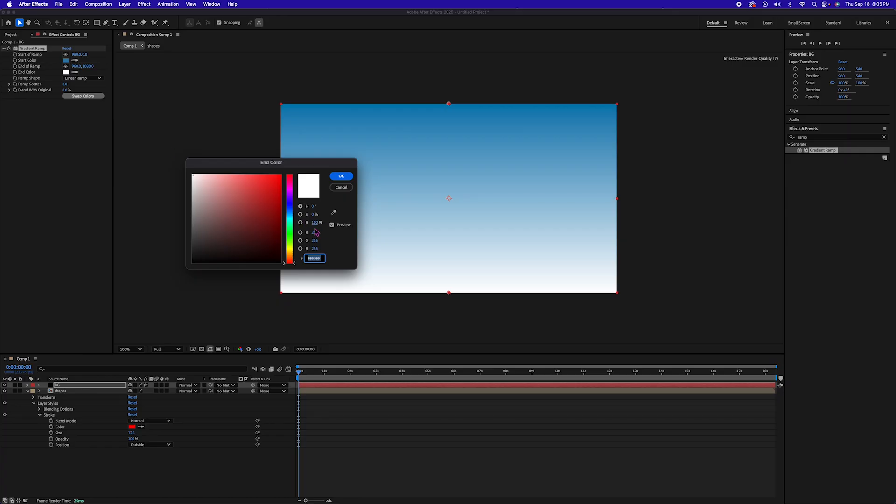
{"action": "left_click", "coordinate": [289, 208]}
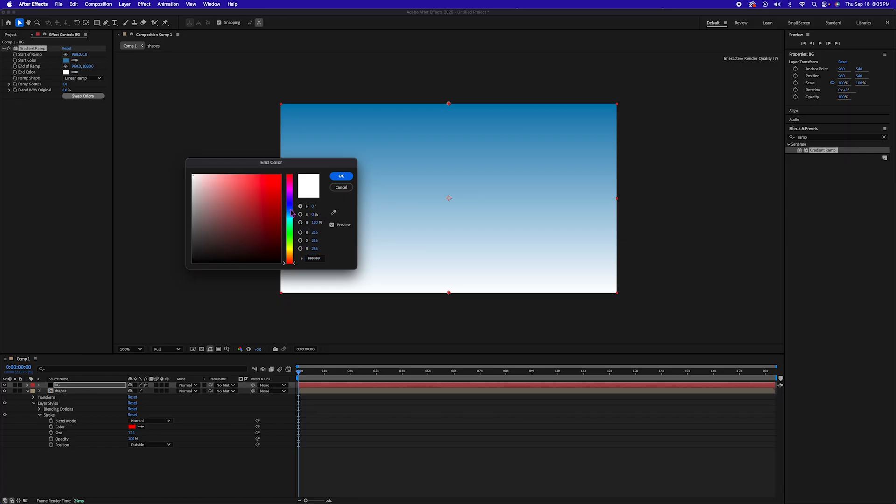
{"action": "left_click", "coordinate": [269, 253]}
{"action": "key", "text": "Return"}
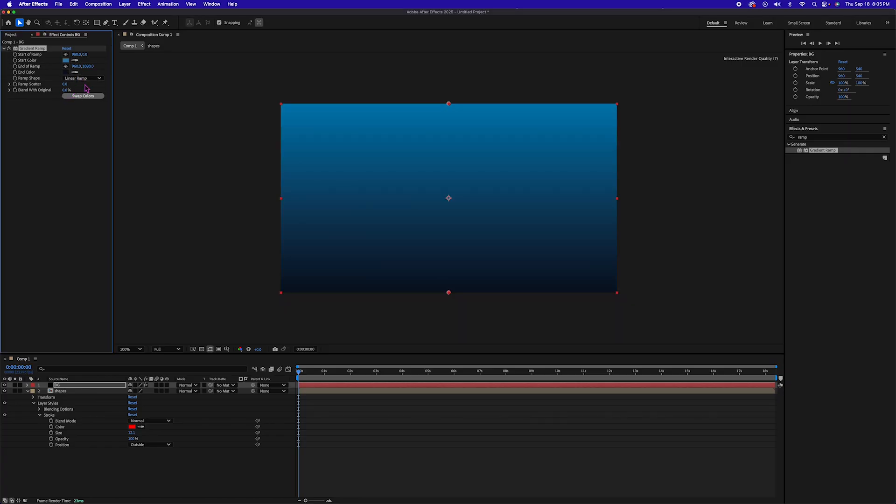
Change the gradient to a Radial Ramp starting at about 884, 410 and ending at about 272, 1350.
{"action": "left_click", "coordinate": [83, 78]}
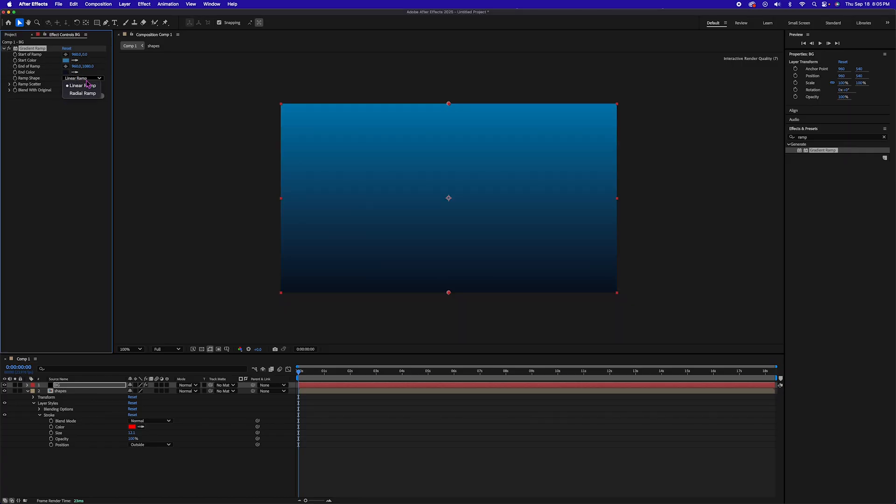
{"action": "left_click", "coordinate": [80, 94]}
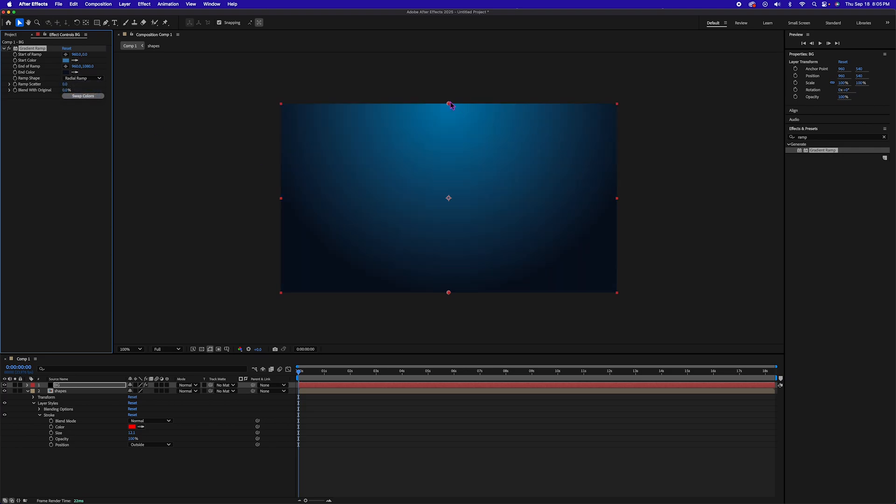
{"action": "left_click_drag", "start_coordinate": [449, 104], "coordinate": [436, 180]}
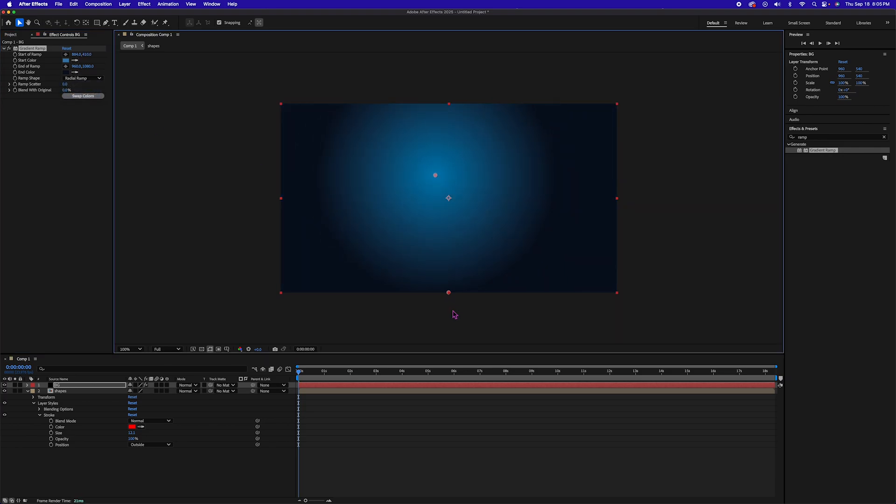
{"action": "left_click_drag", "start_coordinate": [449, 293], "coordinate": [328, 339]}
Darken the Gradient Ramp's start color to deep blue, 165988, and move the BG layer beneath the shapes layer.
{"action": "left_click", "coordinate": [66, 61]}
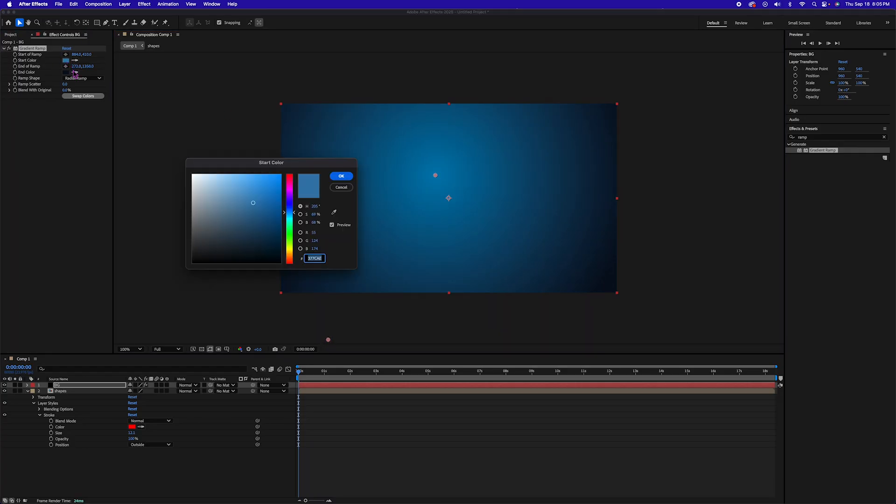
{"action": "left_click", "coordinate": [253, 226]}
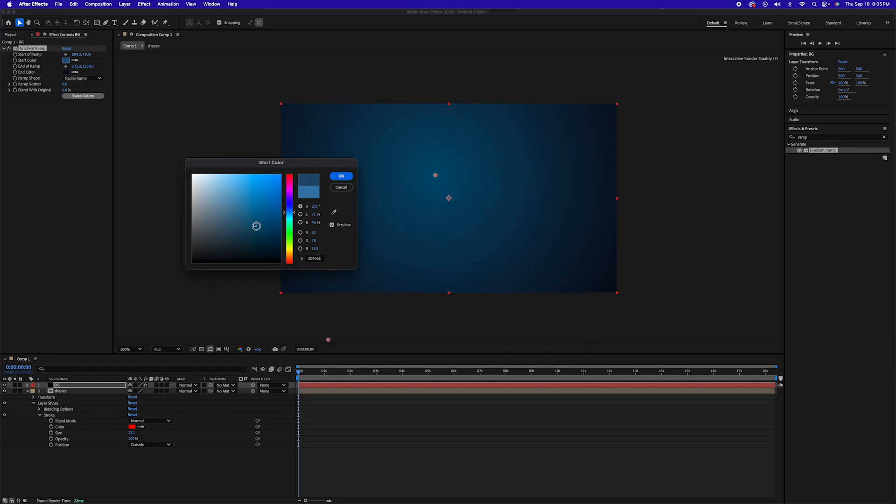
{"action": "left_click_drag", "start_coordinate": [256, 226], "coordinate": [266, 213]}
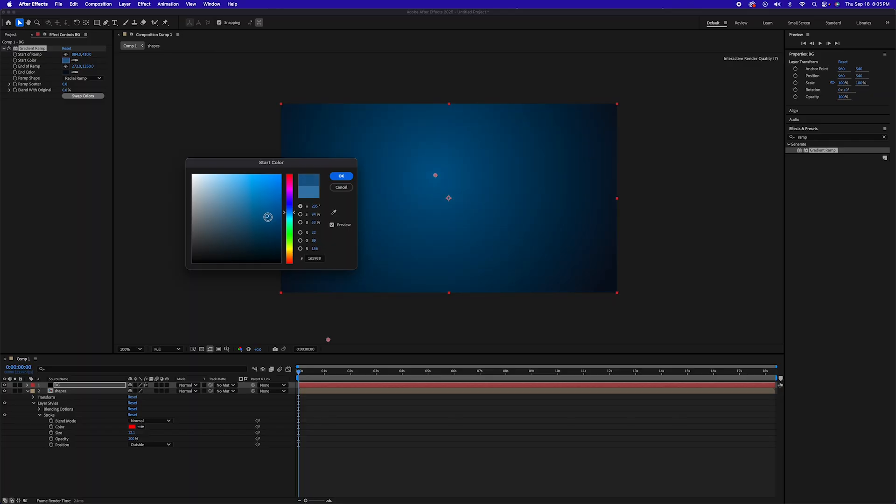
{"action": "left_click", "coordinate": [341, 176]}
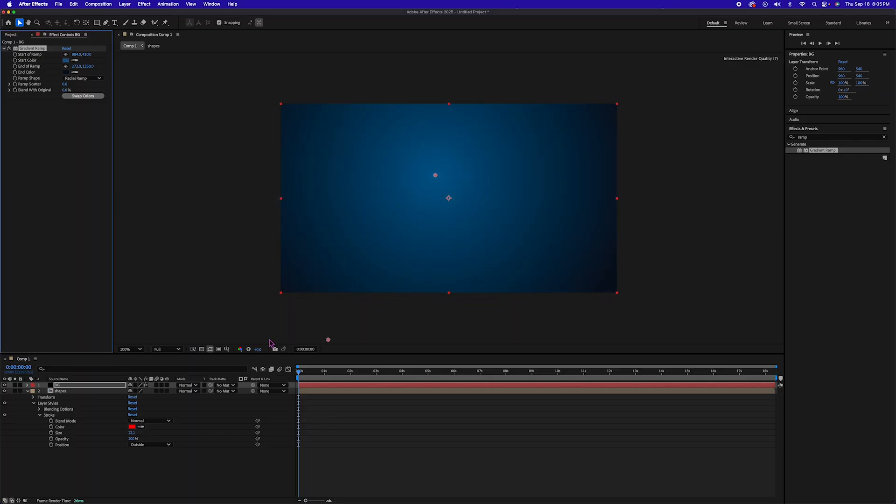
{"action": "left_click_drag", "start_coordinate": [64, 387], "coordinate": [66, 455]}
Open the shapes precomp and add a Position keyframe to Shape Layer 1 at 0:00:01:19.
{"action": "left_click_drag", "start_coordinate": [305, 372], "coordinate": [348, 372]}
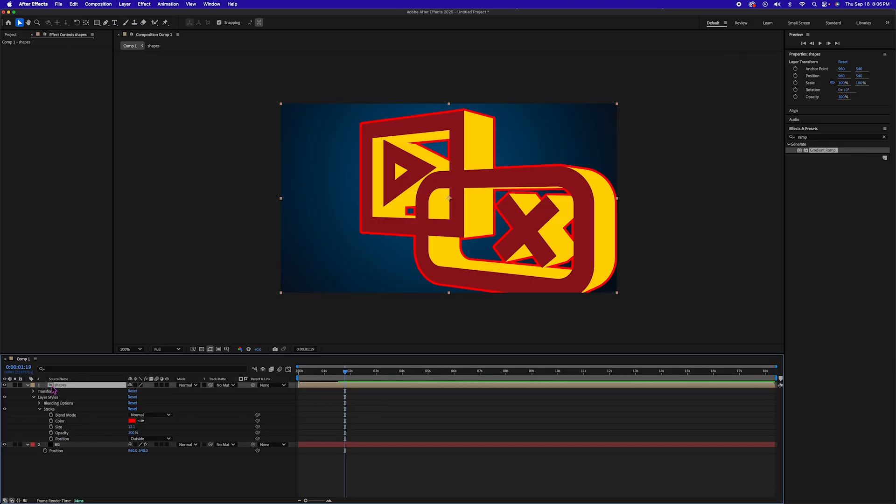
{"action": "double_click", "coordinate": [88, 385]}
{"action": "left_click", "coordinate": [70, 386]}
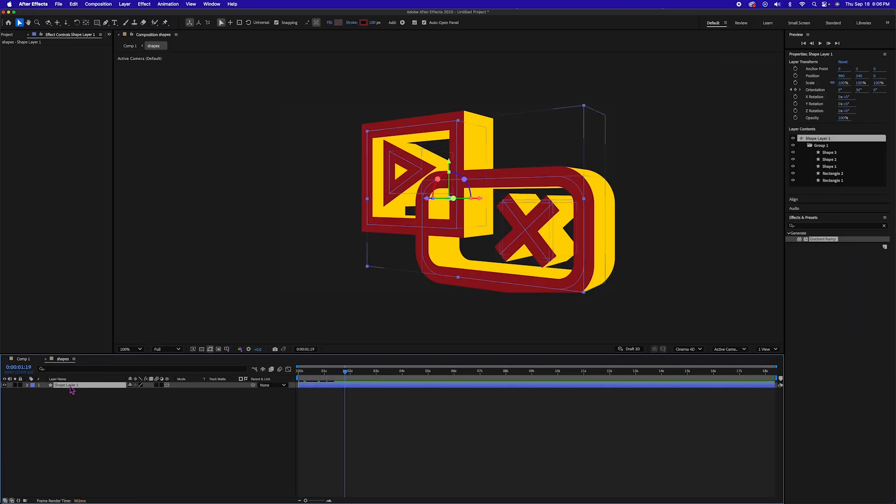
{"action": "key", "text": "p"}
{"action": "left_click", "coordinate": [45, 391]}
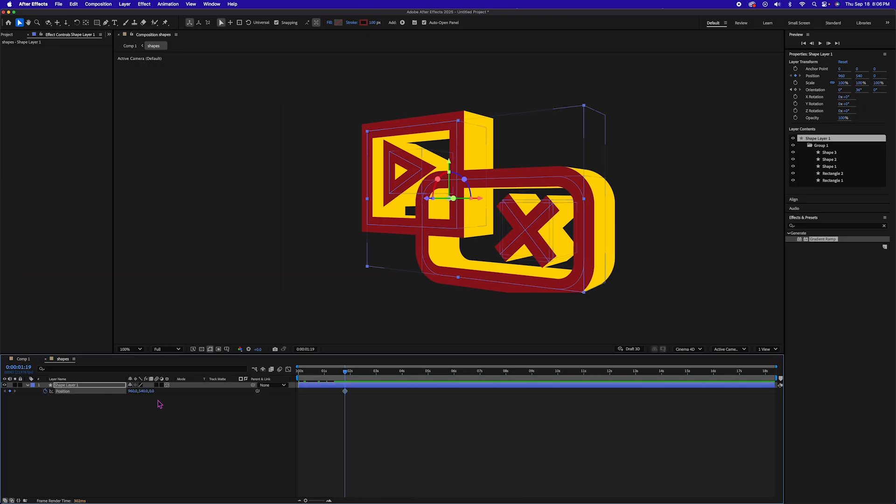
{"action": "left_click_drag", "start_coordinate": [344, 394], "coordinate": [300, 393]}
{"action": "left_click", "coordinate": [344, 393]}
Keyframe Shape Layer 1's Z position at -1274 on the first frame and scrub through the resulting movement.
{"action": "left_click_drag", "start_coordinate": [346, 376], "coordinate": [289, 379]}
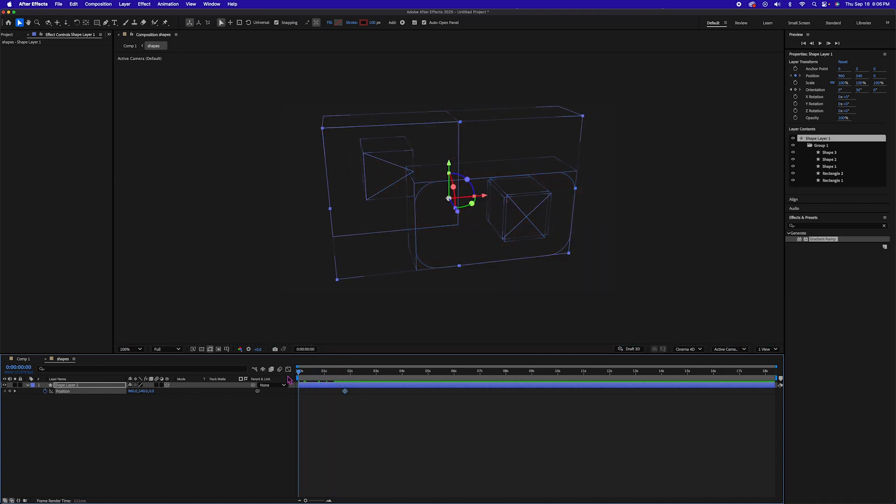
{"action": "left_click_drag", "start_coordinate": [152, 391], "coordinate": [23, 459]}
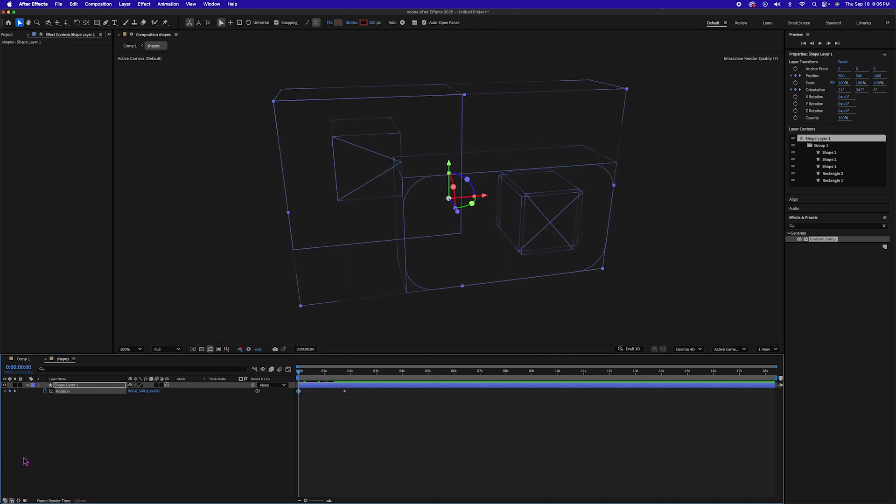
{"action": "left_click_drag", "start_coordinate": [157, 393], "coordinate": [211, 402]}
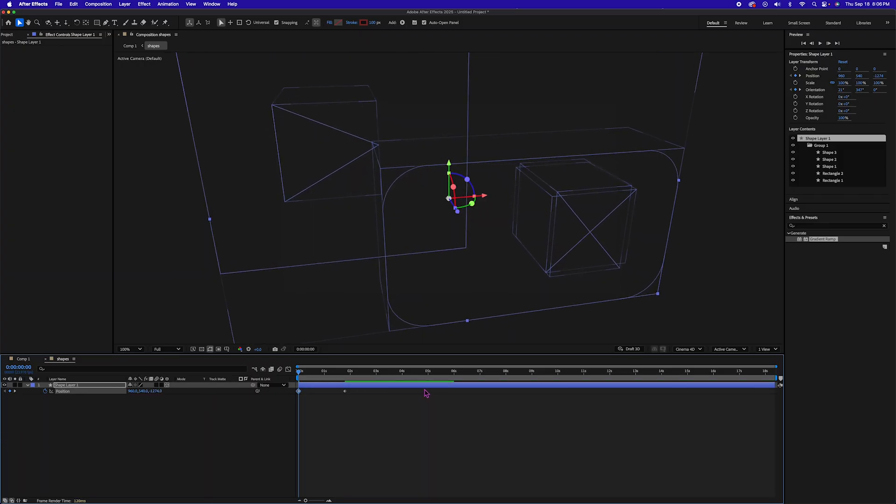
{"action": "left_click_drag", "start_coordinate": [299, 372], "coordinate": [344, 375]}
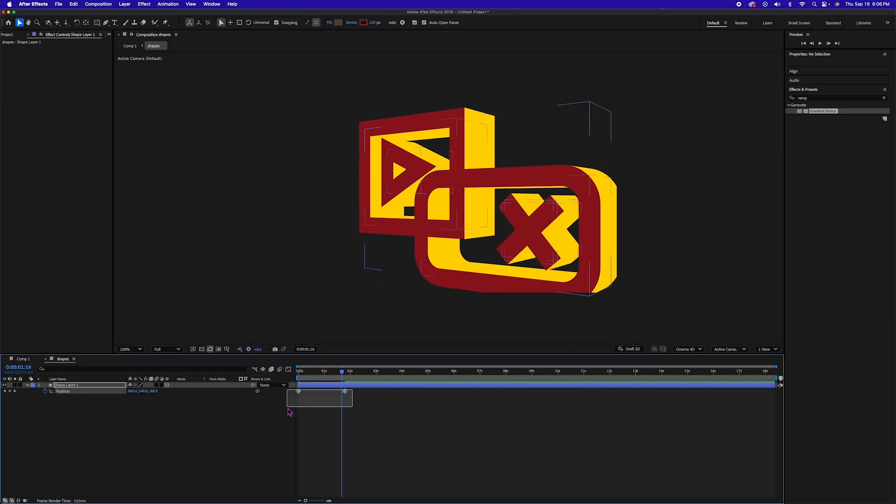
Time-reverse the two Position keyframes of Shape Layer 1 and play the animation from the start.
{"action": "right_click", "coordinate": [347, 394]}
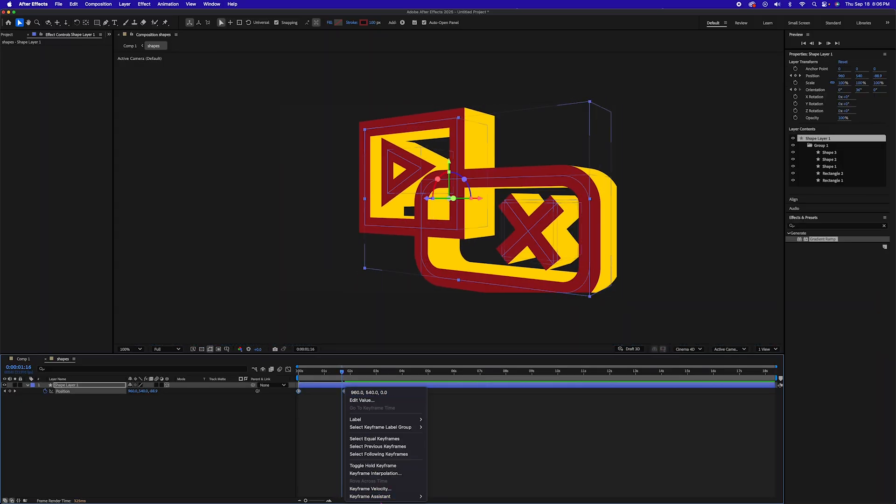
{"action": "mouse_move", "coordinate": [373, 497]}
{"action": "left_click", "coordinate": [474, 496]}
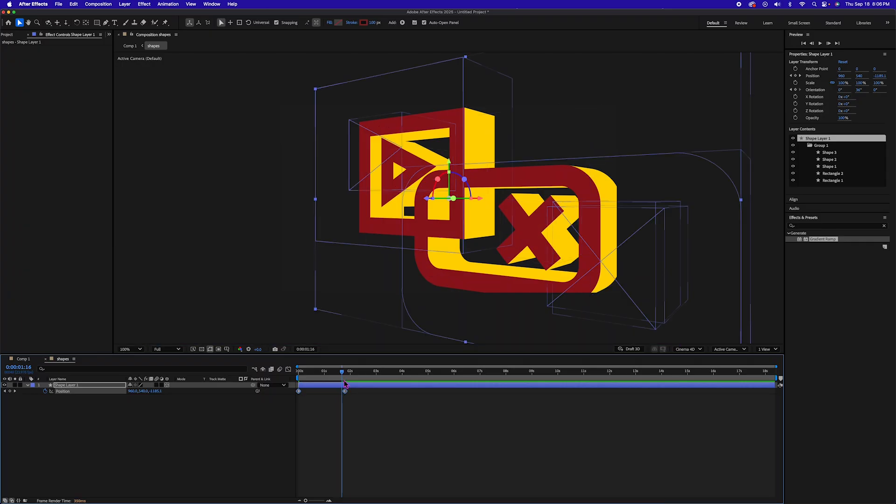
{"action": "left_click_drag", "start_coordinate": [342, 376], "coordinate": [287, 377]}
{"action": "key", "text": "space"}
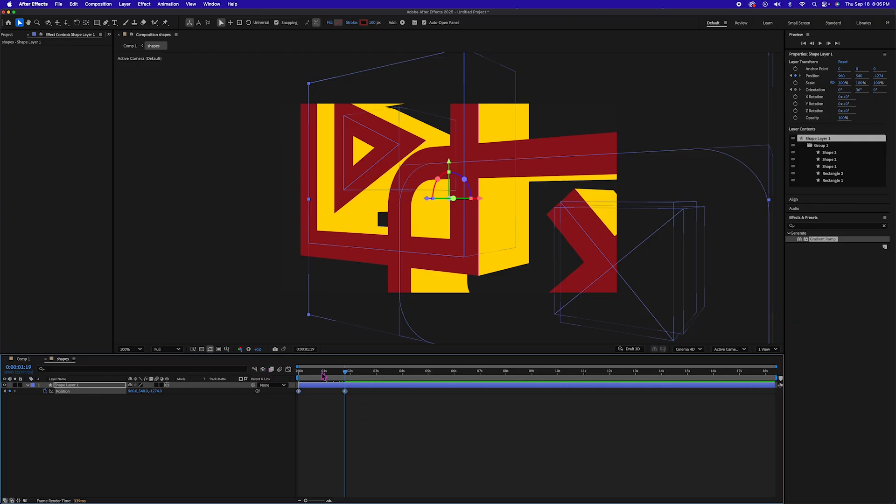
Set Shape Layer 1's Position at 0:00:01:19 to 811, 540, -896, and return to Comp 1.
{"action": "left_click_drag", "start_coordinate": [162, 394], "coordinate": [290, 391]}
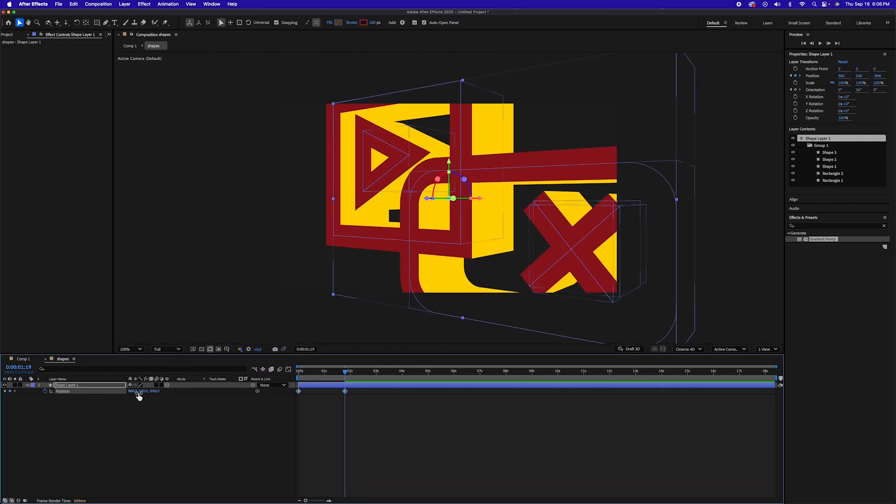
{"action": "left_click_drag", "start_coordinate": [133, 392], "coordinate": [104, 396]}
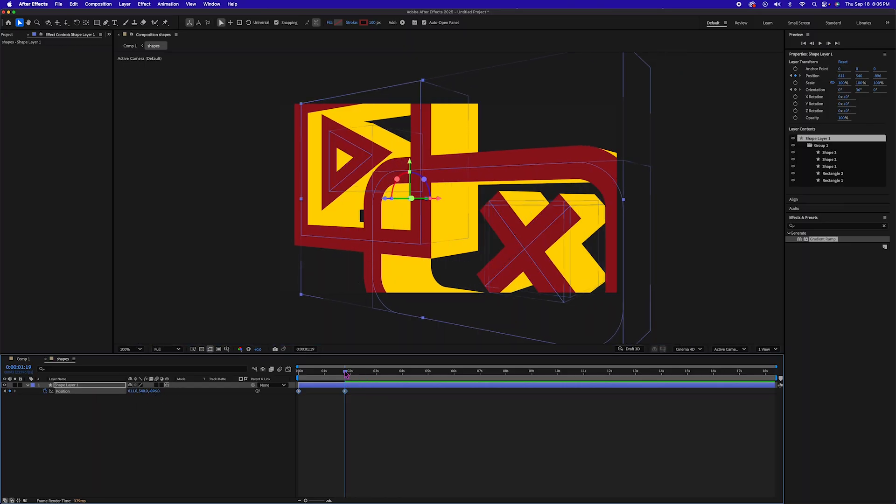
{"action": "left_click", "coordinate": [353, 396]}
{"action": "left_click", "coordinate": [345, 392]}
{"action": "left_click", "coordinate": [24, 359]}
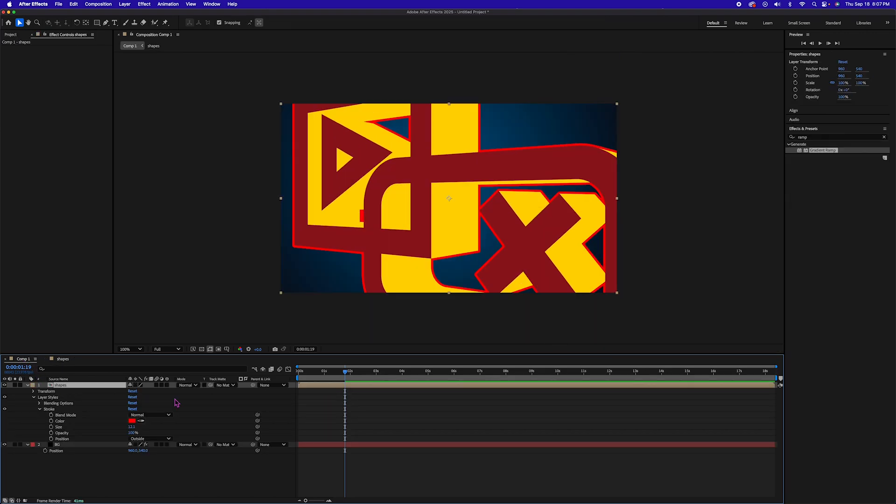